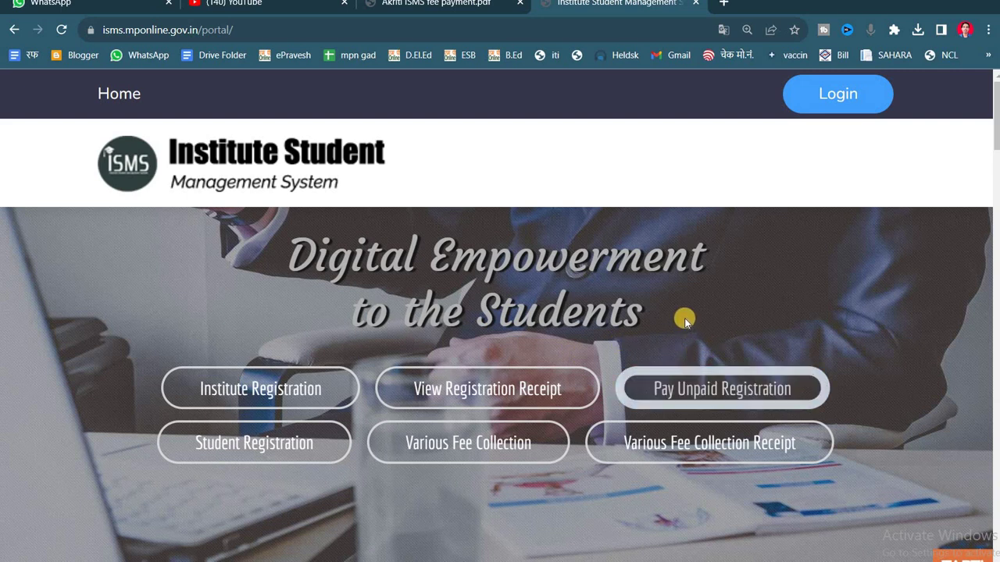
# - Zoom the ISMS portal home page to 125% for easier reading
pyautogui.hotkey('ctrl', '+')
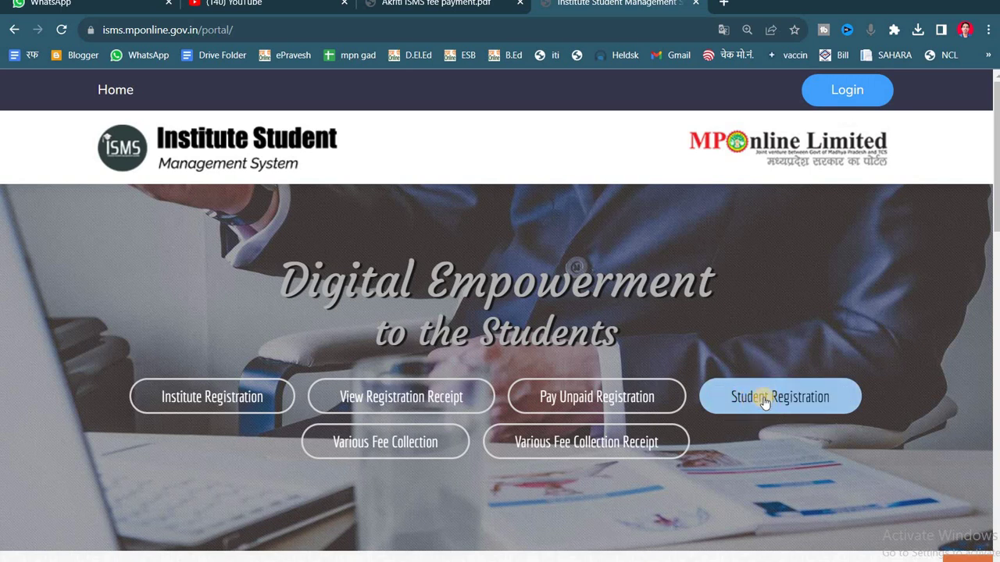
# - Open Student Registration, pick Awadhesh Pratap Singh Univeristy, and browse the college list
pyautogui.click(764, 399)
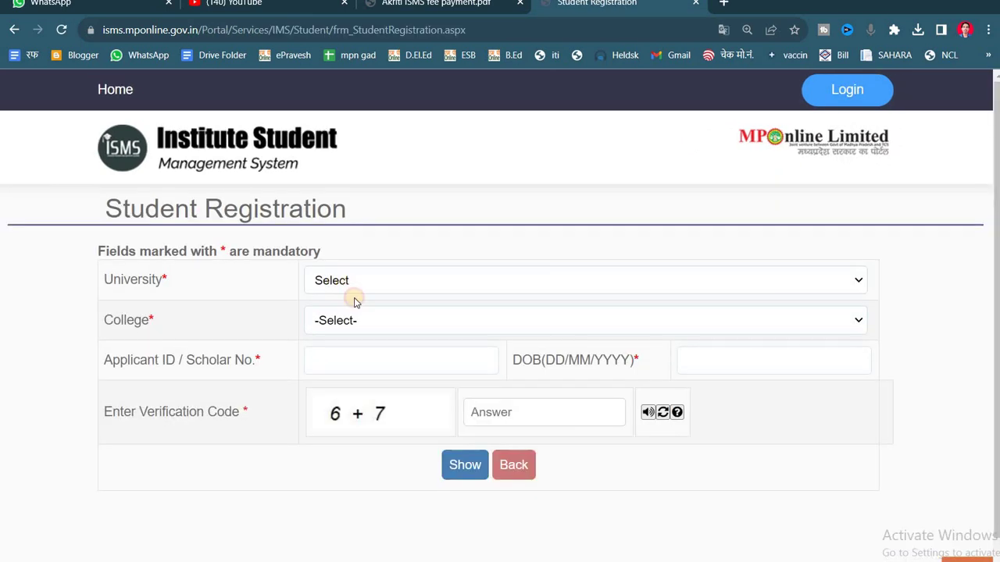
pyautogui.click(351, 296)
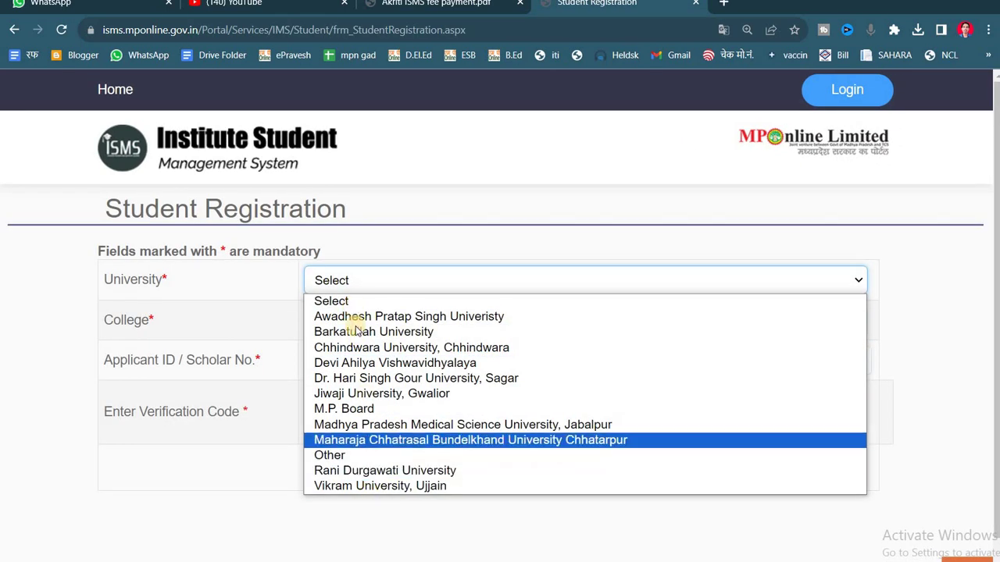
pyautogui.click(364, 315)
pyautogui.click(373, 324)
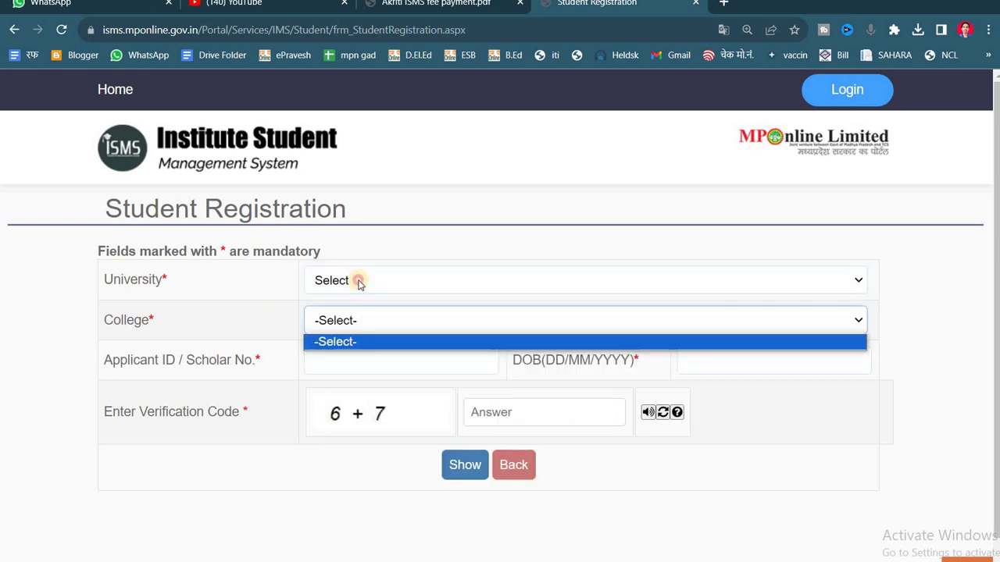
pyautogui.click(357, 281)
pyautogui.click(367, 318)
pyautogui.click(339, 327)
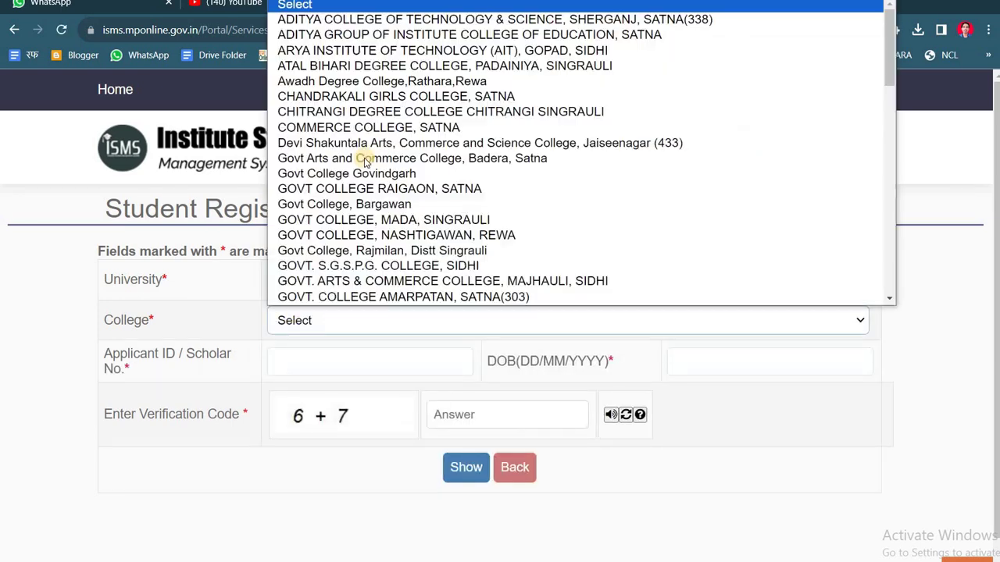
pyautogui.scroll(-5, 388, 222)
pyautogui.scroll(-3, 388, 222)
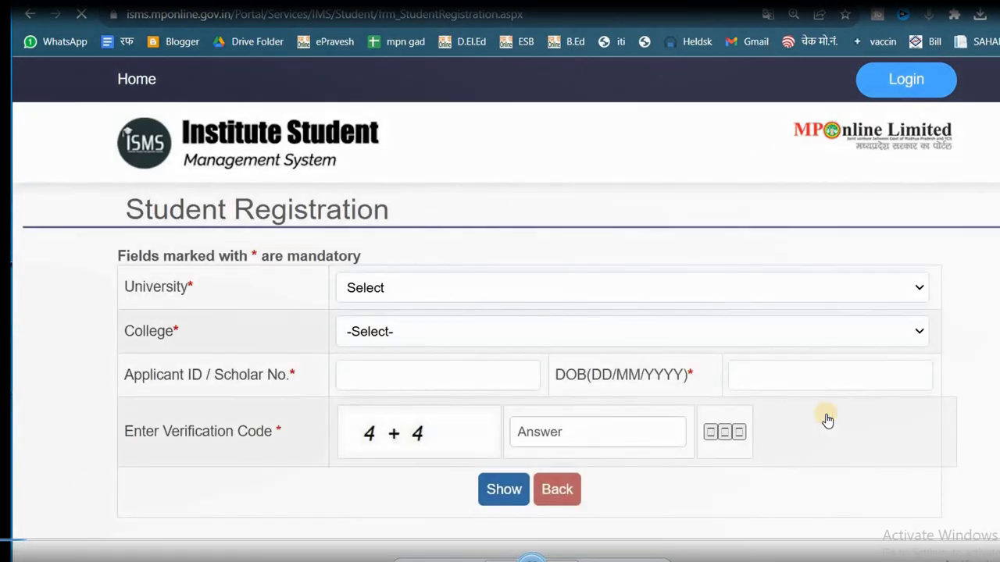
# - Select Awadhesh Pratap Singh Univeristy and GOVT. RAJNARAYAN SMRITI COLLEGE, WAIDHAN(601) as college
pyautogui.click(420, 293)
pyautogui.click(441, 328)
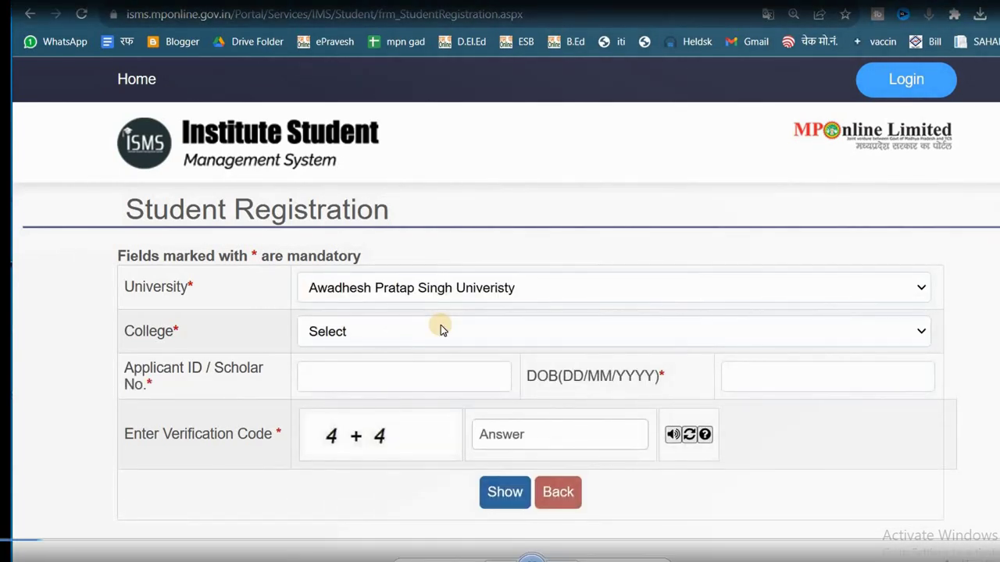
pyautogui.click(424, 332)
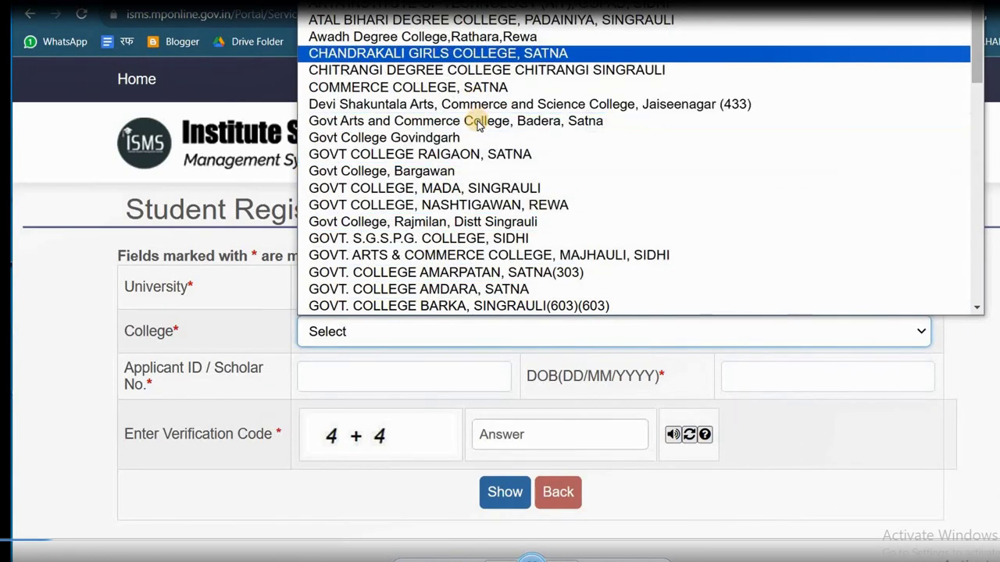
pyautogui.scroll(-5, 477, 141)
pyautogui.scroll(-5, 480, 153)
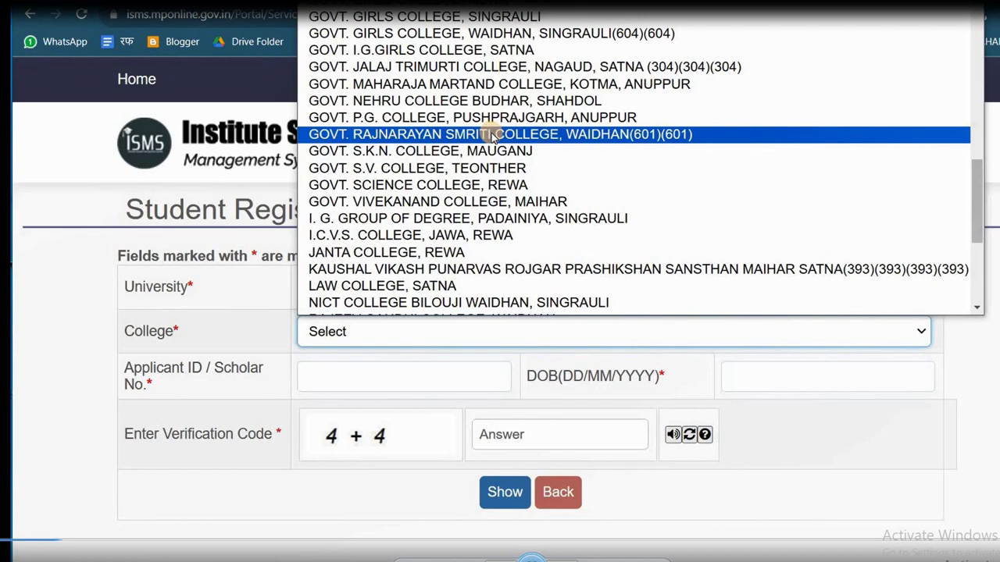
pyautogui.click(492, 135)
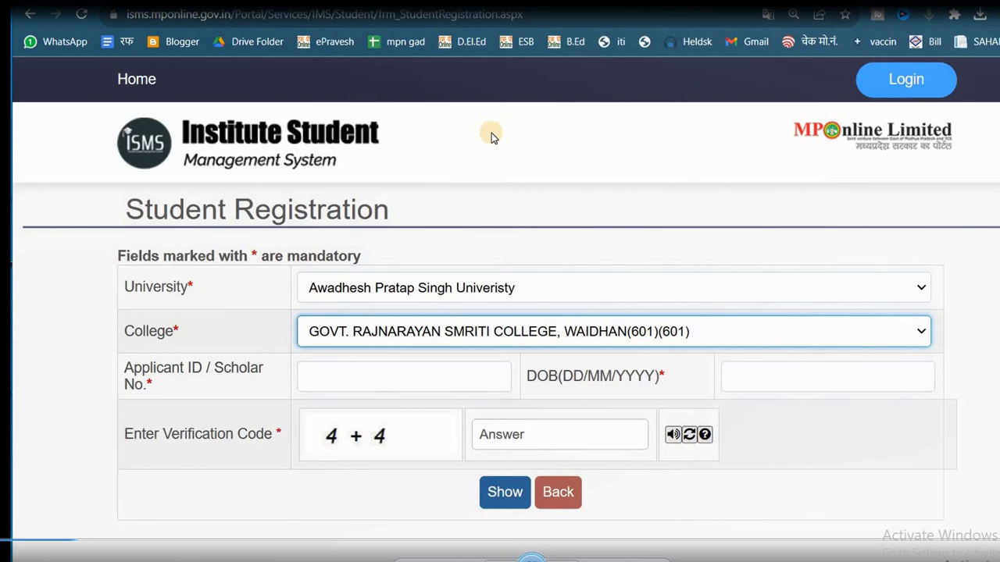
pyautogui.click(398, 384)
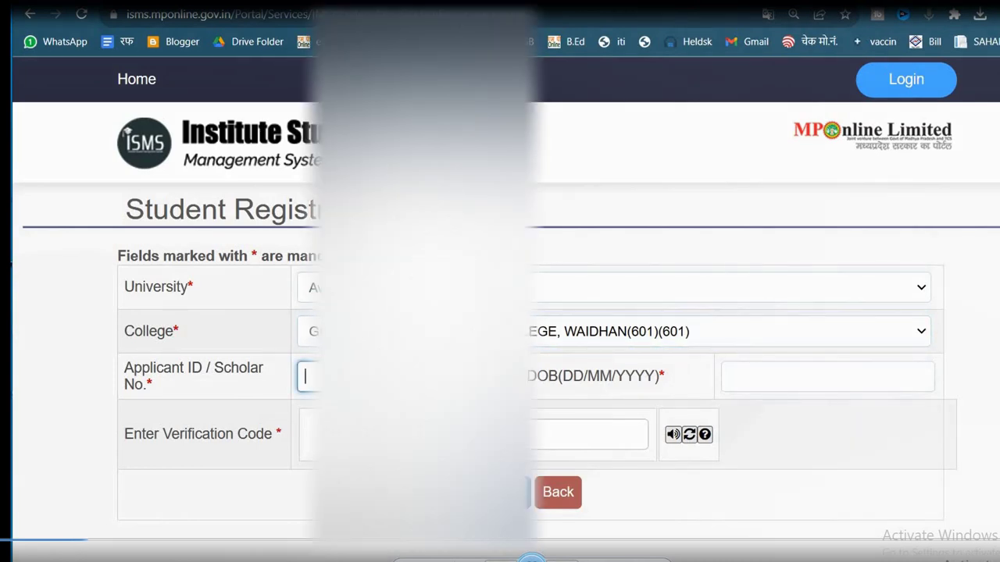
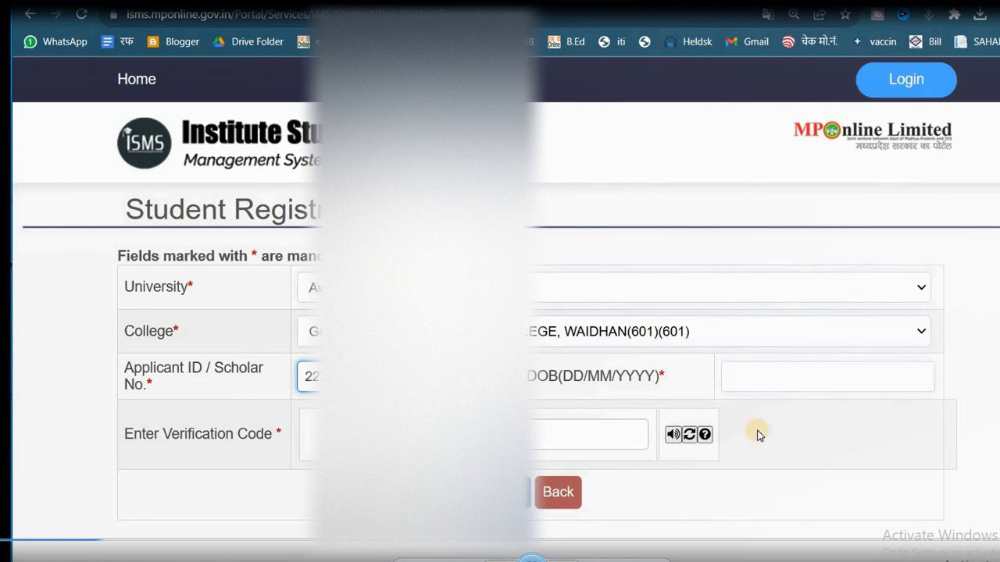
# - Enter the applicant ID and date of birth, then submit to fetch the student record
pyautogui.click(789, 367)
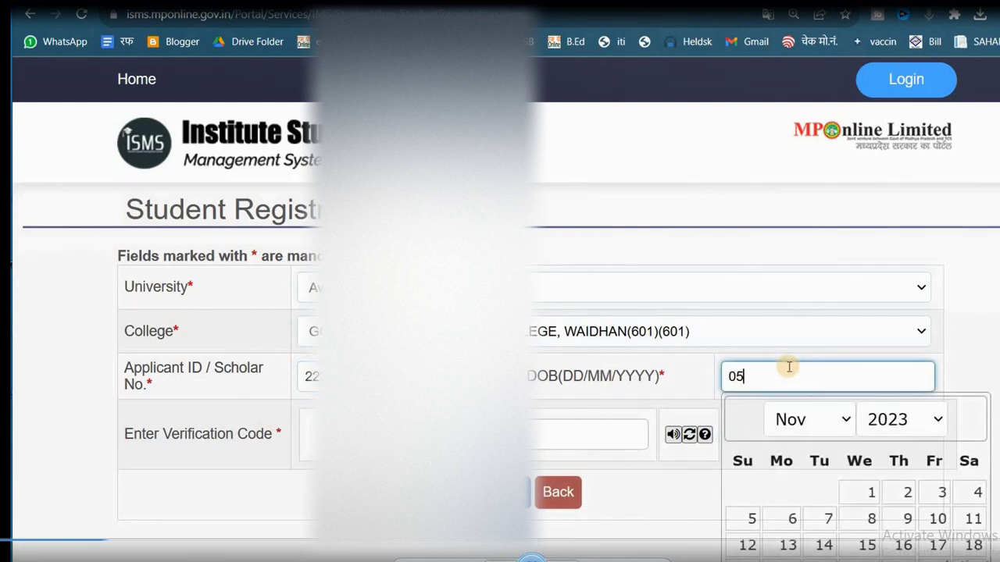
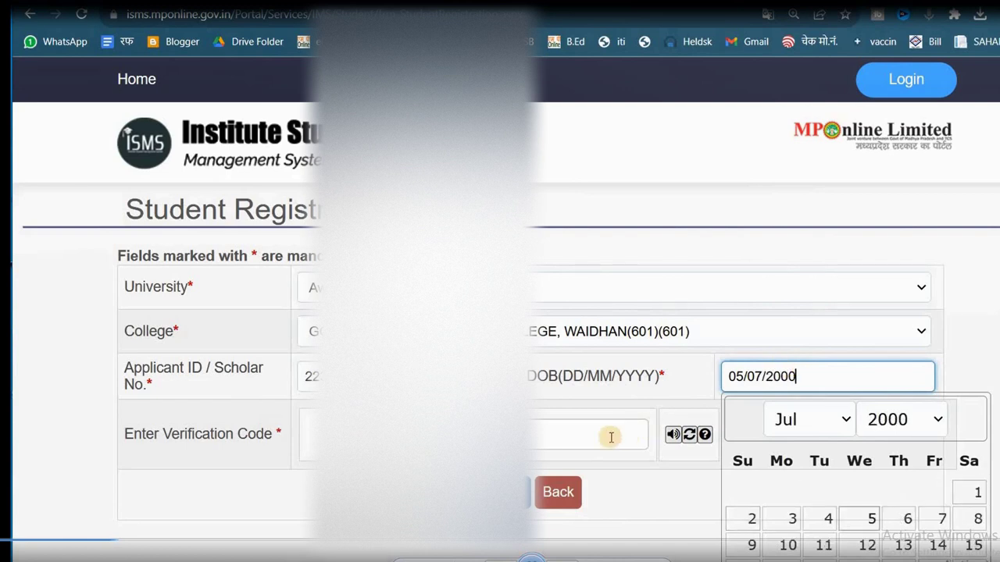
pyautogui.click(575, 443)
pyautogui.press('Return')
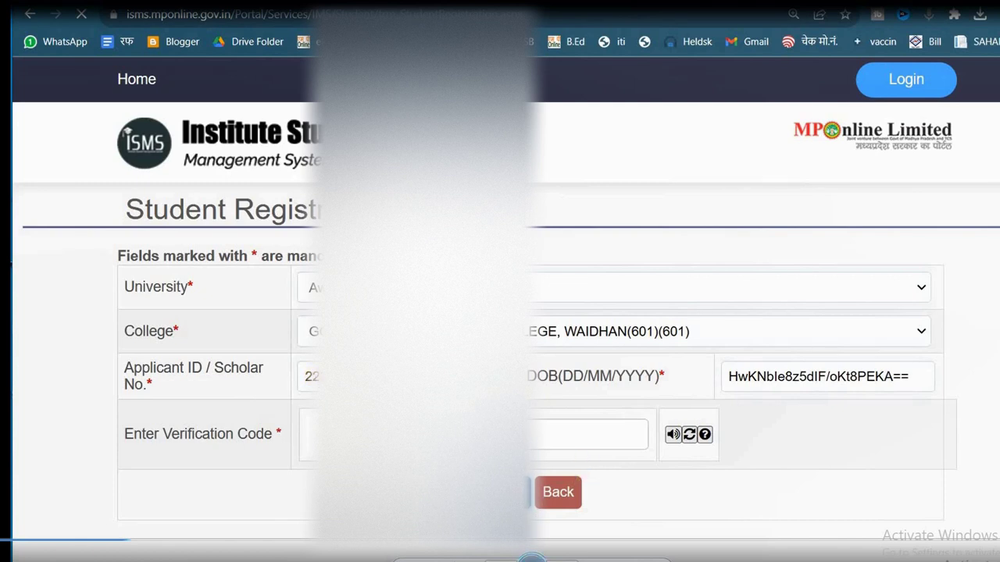
# - Enter the mother's name in the fetched student record's personal details
pyautogui.scroll(-4, 559, 314)
pyautogui.scroll(-2, 559, 314)
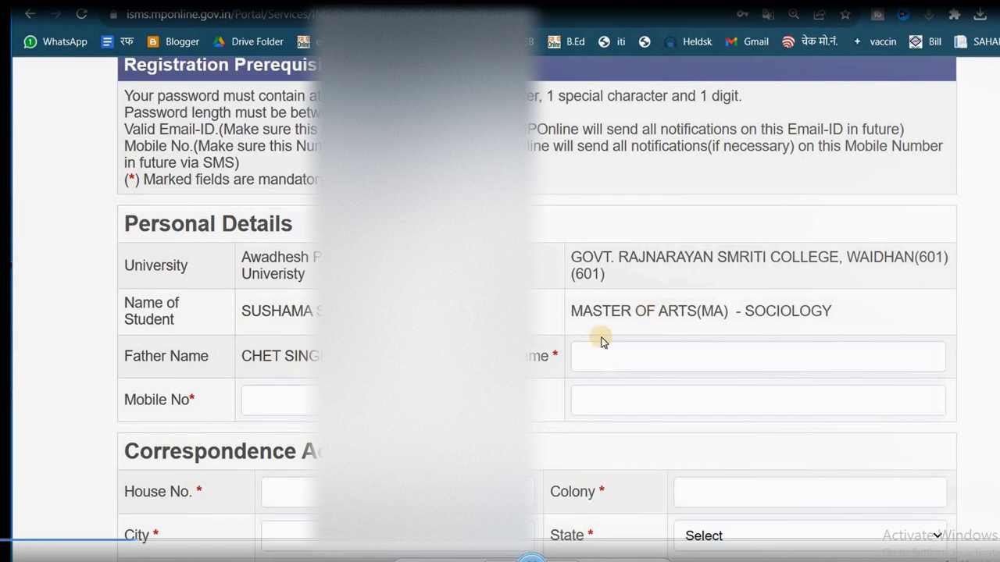
pyautogui.scroll(-1, 598, 339)
pyautogui.click(645, 273)
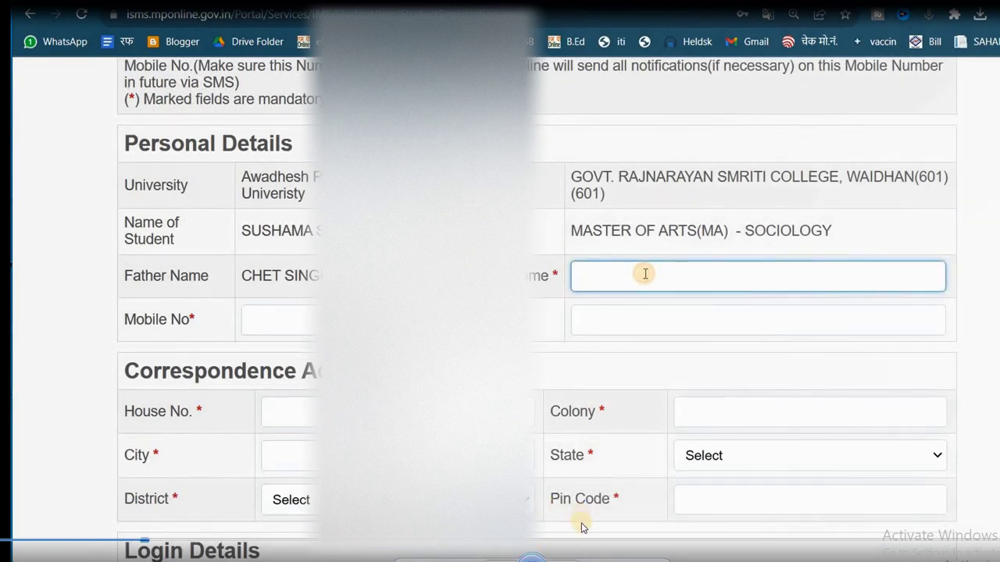
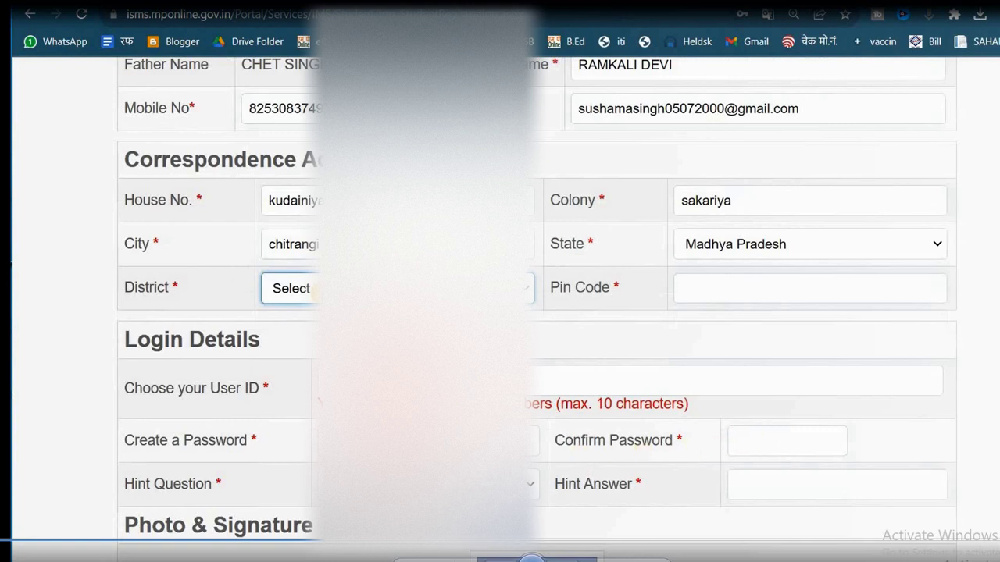
# - Choose SINGROULI as the district
pyautogui.click(312, 289)
pyautogui.scroll(-8, 351, 546)
pyautogui.click(351, 547)
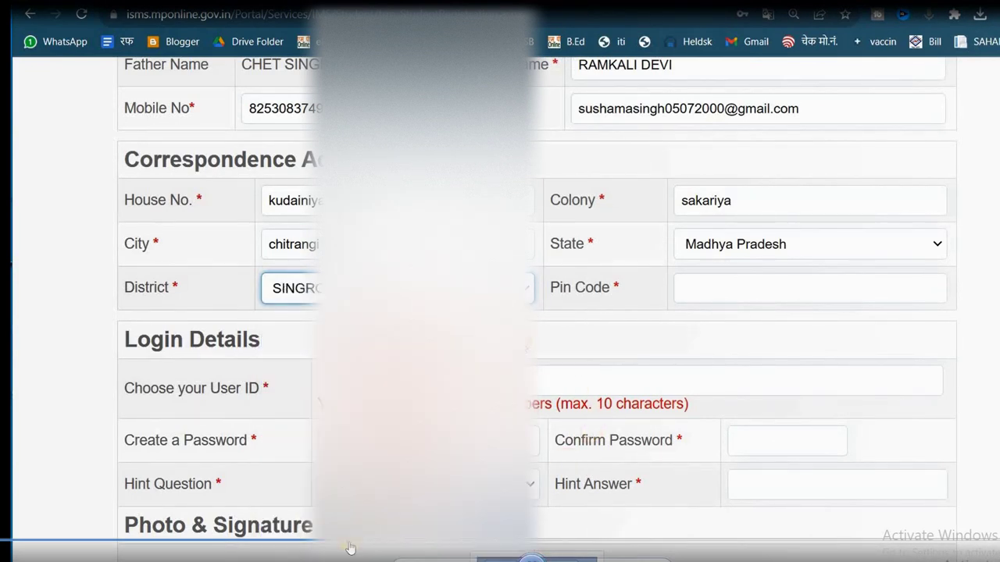
pyautogui.scroll(-3, 351, 546)
# - Enter and confirm the account password, and set a hint question and answer
pyautogui.click(351, 249)
pyautogui.write('••••')
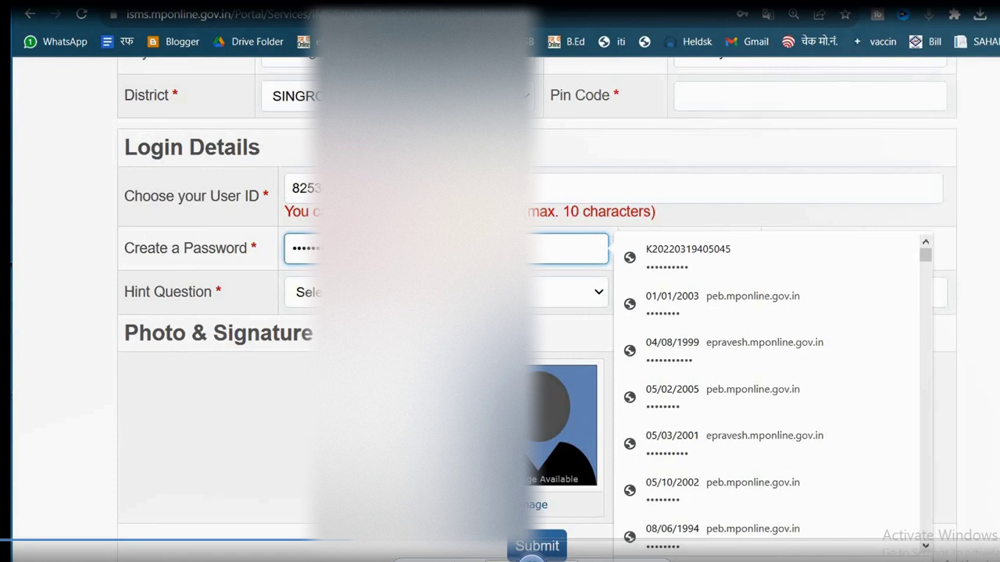
pyautogui.press('Tab')
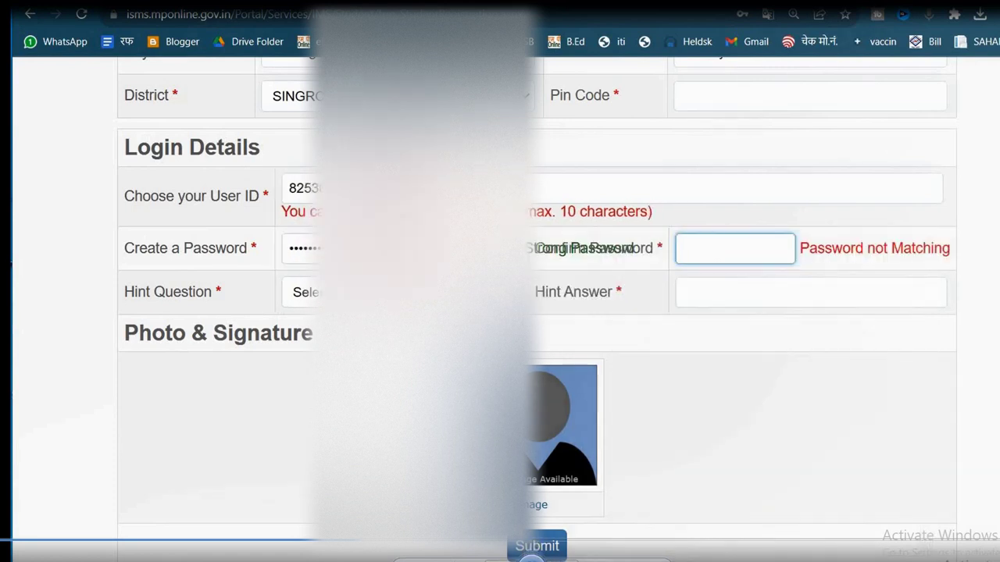
pyautogui.write('•••••••••••')
pyautogui.press('Tab')
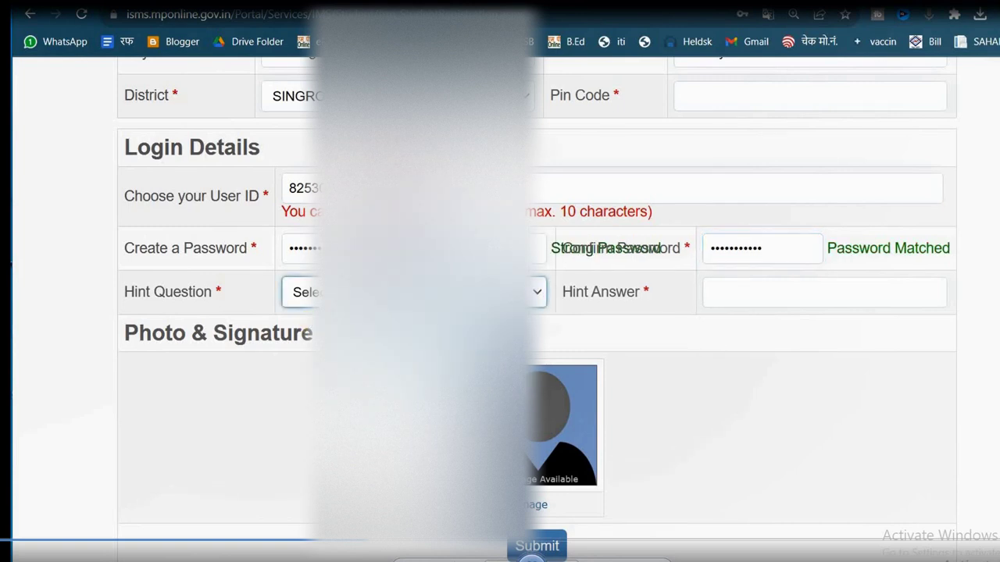
pyautogui.press('Down')
pyautogui.click(751, 303)
pyautogui.write('••')
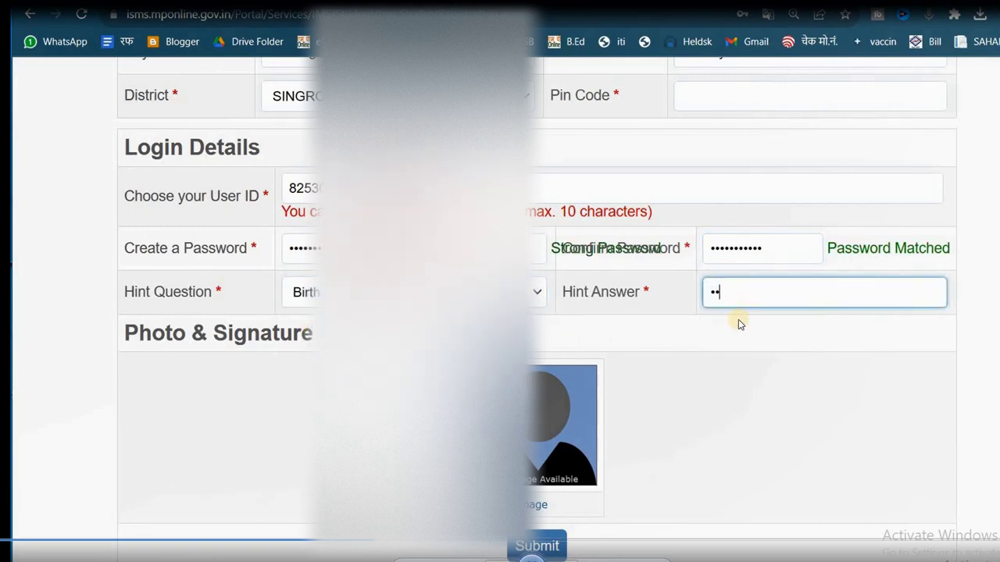
pyautogui.write('•••••')
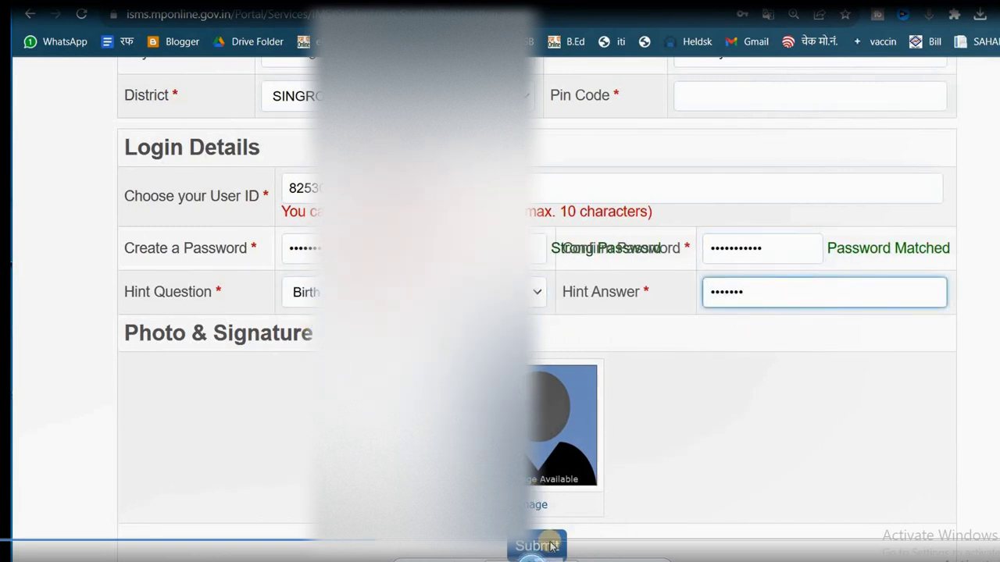
pyautogui.click(537, 507)
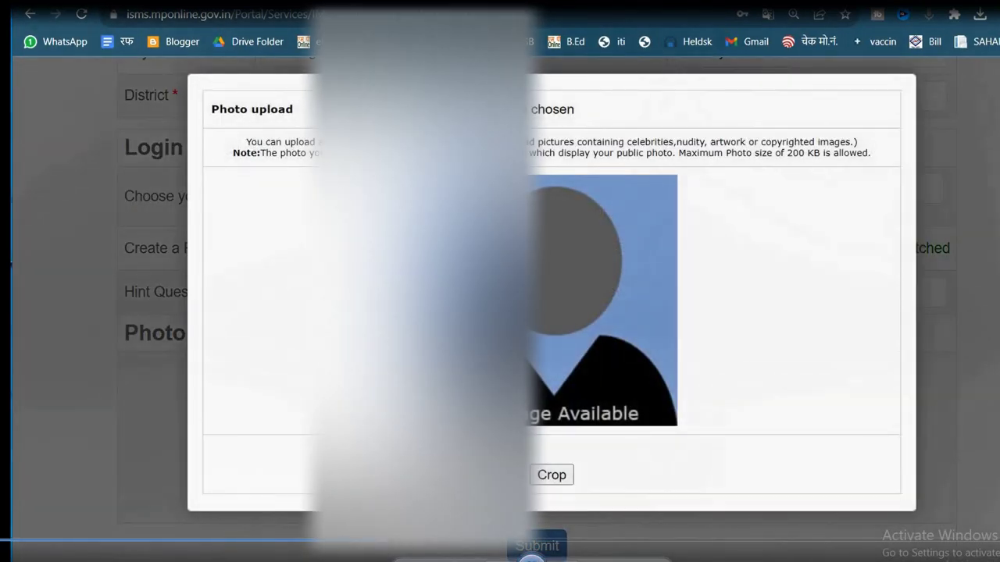
# - Load the student photo from Downloads, extend the crop to its bottom edge, and crop it
pyautogui.click(453, 110)
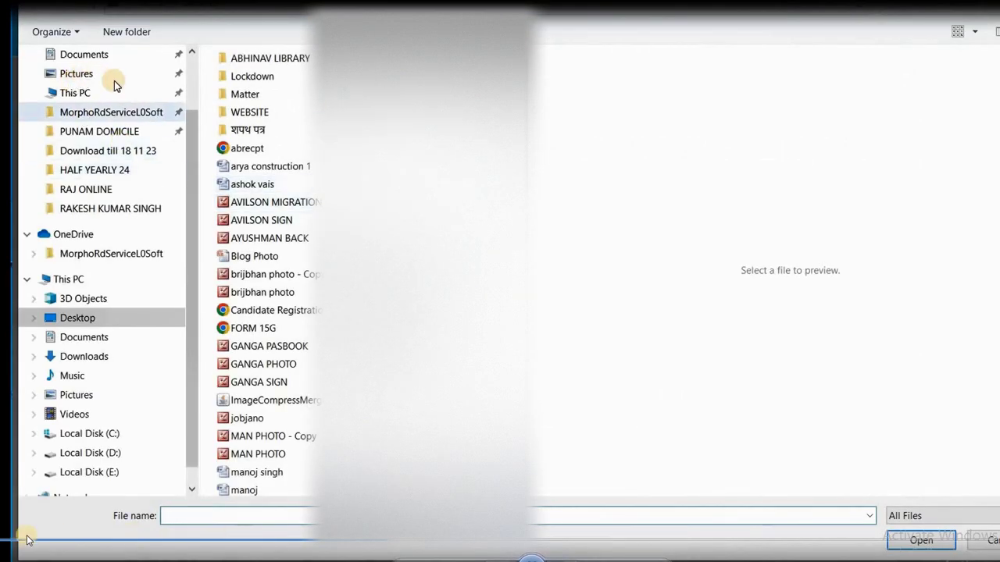
pyautogui.click(105, 108)
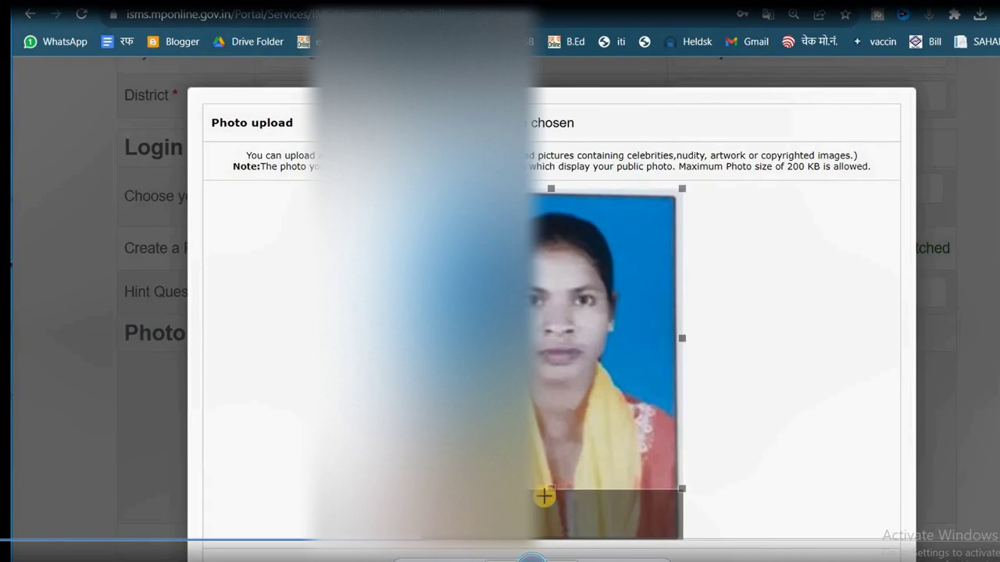
pyautogui.moveTo(544, 487); pyautogui.dragTo(544, 549)
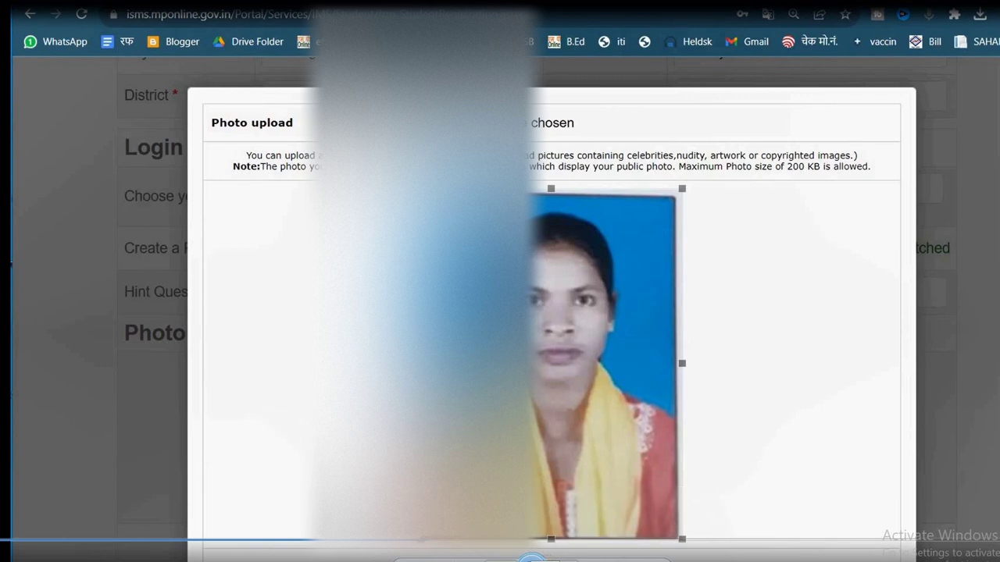
pyautogui.click(532, 556)
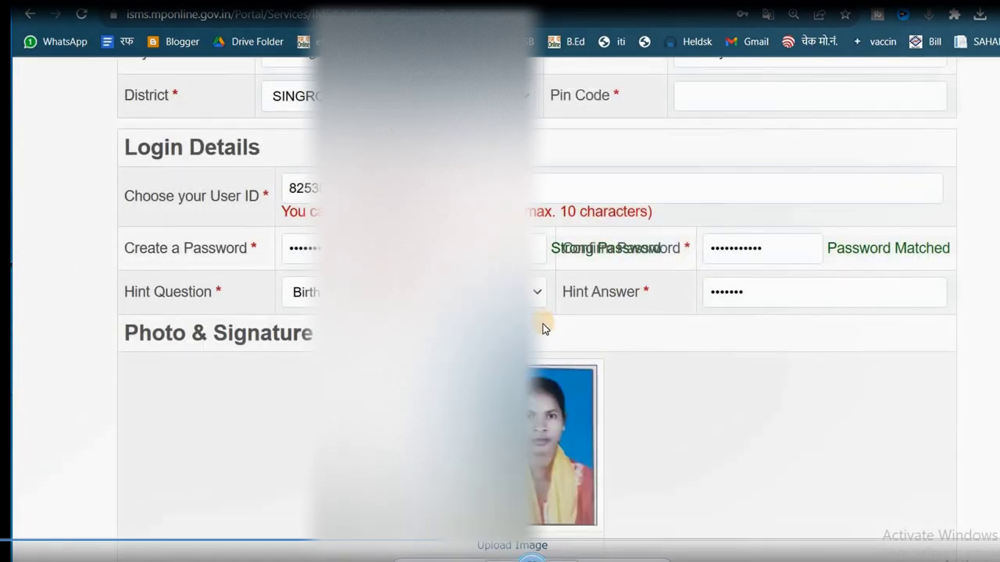
# - Submit the form, dismiss the missing pin code alert, and fill in the Pin Code
pyautogui.scroll(-1, 545, 329)
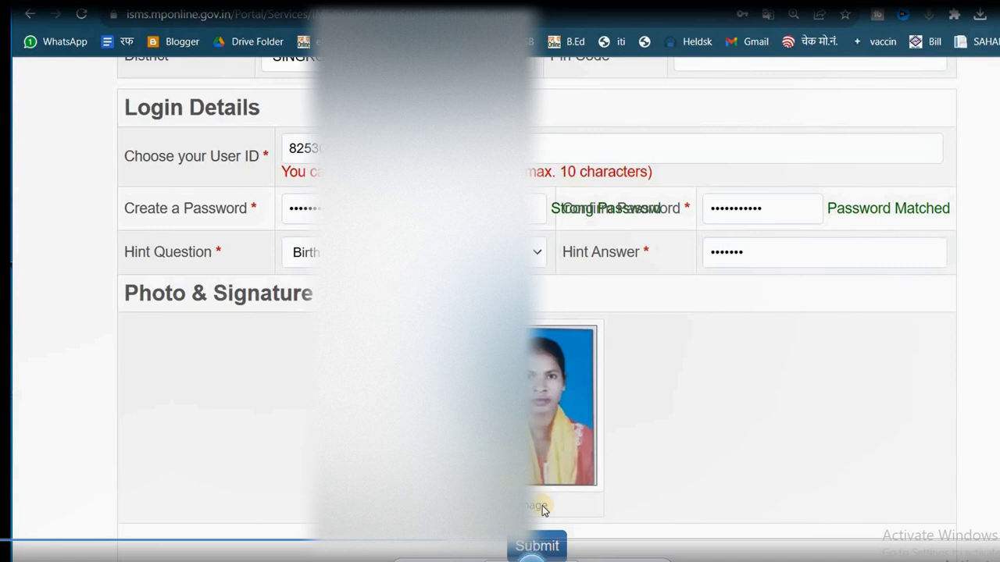
pyautogui.scroll(15, 565, 297)
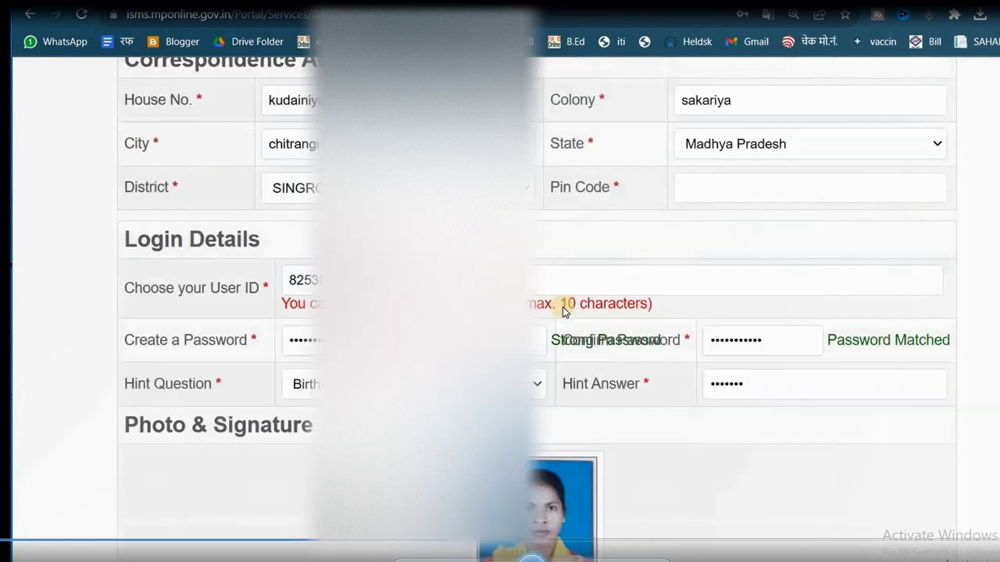
pyautogui.scroll(-15, 528, 266)
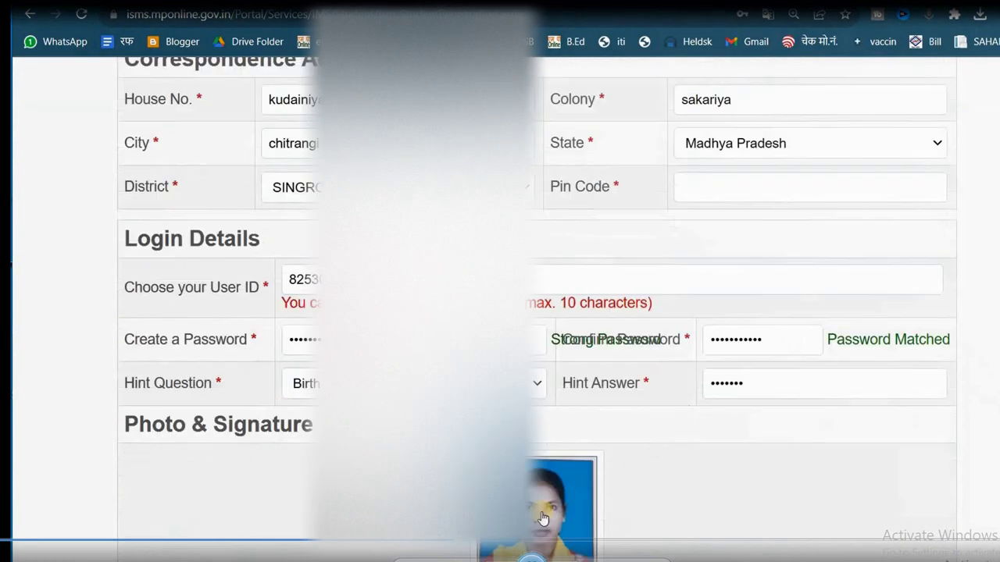
pyautogui.click(541, 549)
pyautogui.click(687, 107)
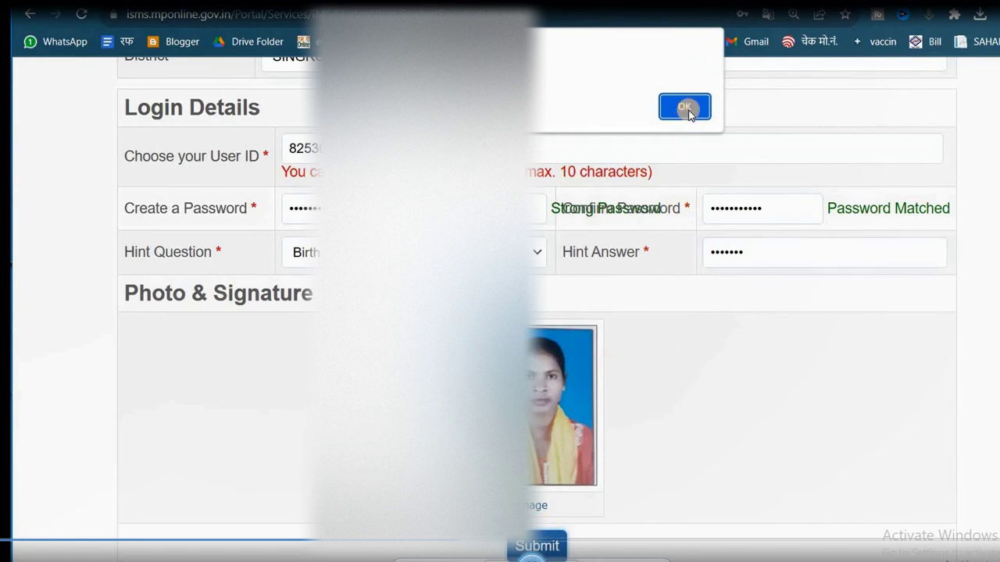
pyautogui.scroll(3, 625, 273)
pyautogui.click(693, 306)
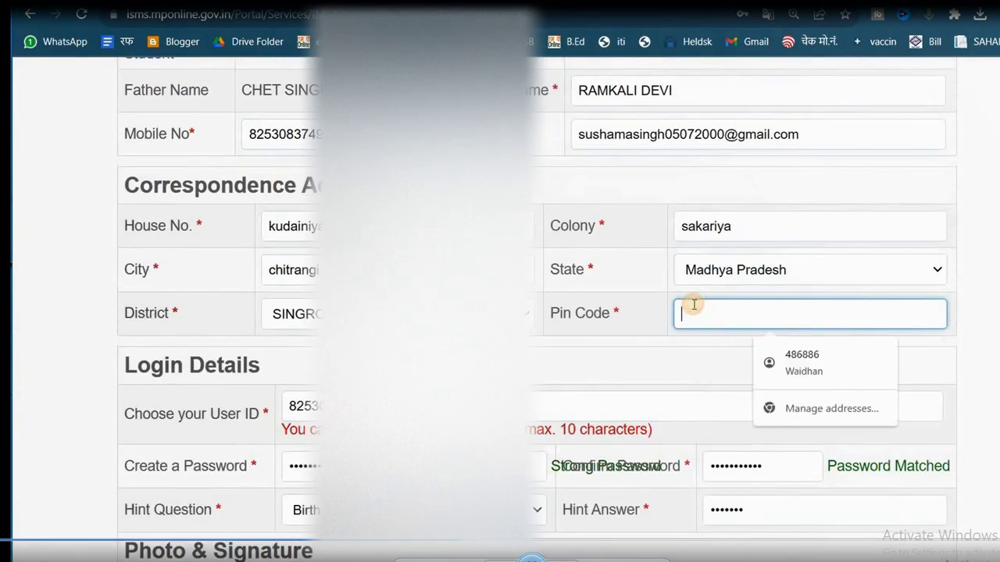
pyautogui.write('486882')
pyautogui.scroll(-3, 575, 455)
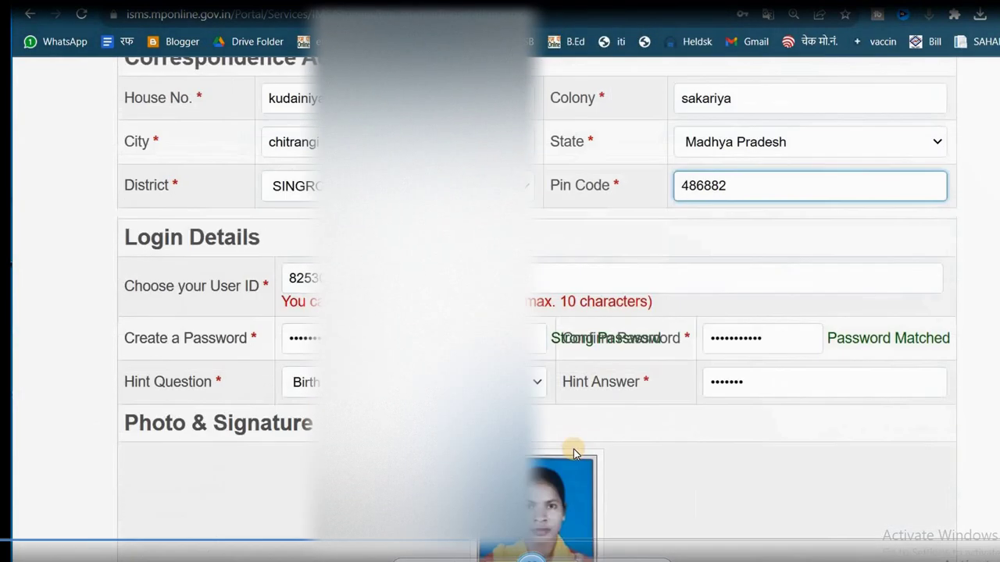
# - Resubmit the registration, which fails with 'User ID not available', and open a new tab
pyautogui.click(532, 546)
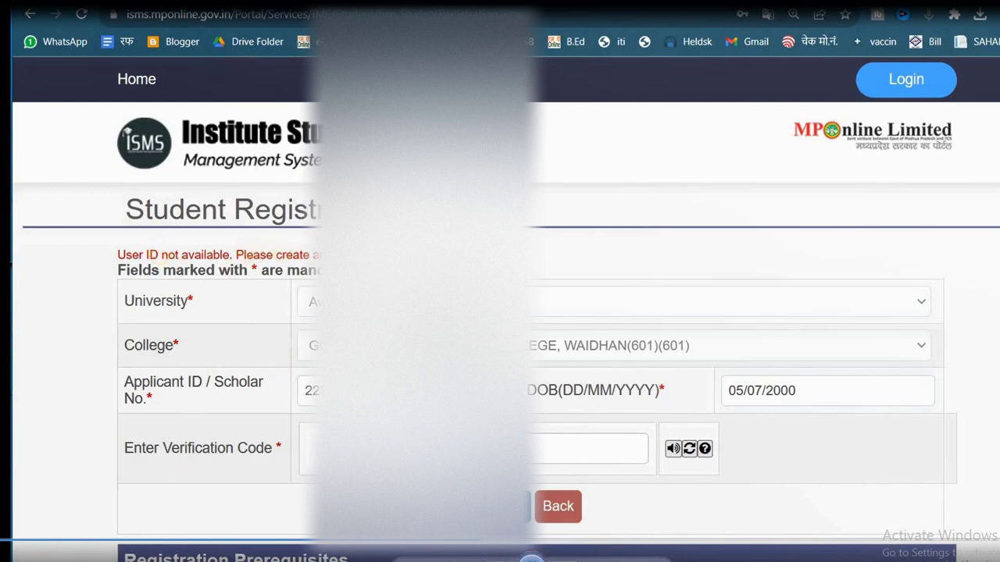
pyautogui.scroll(-10, 499, 312)
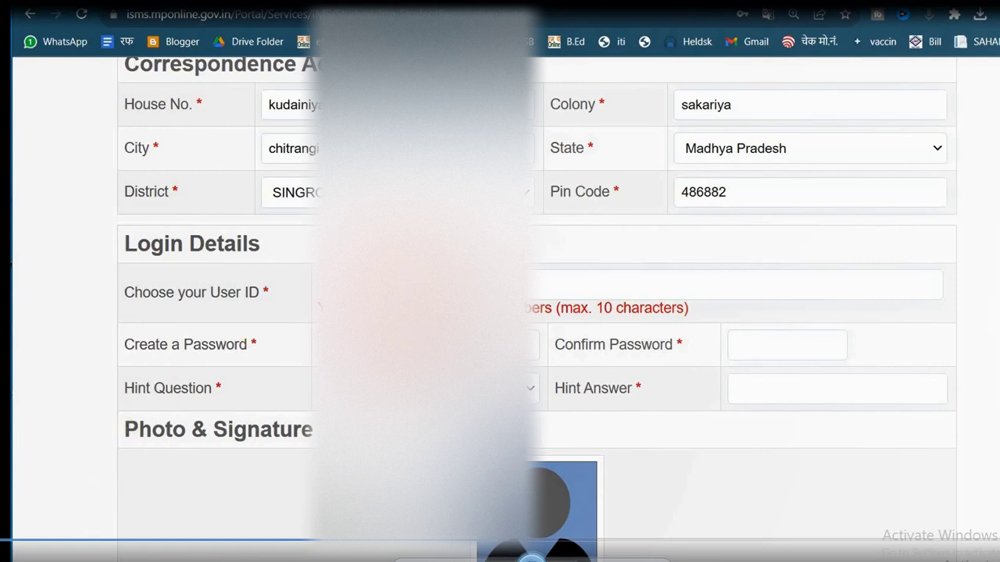
pyautogui.click(263, 22)
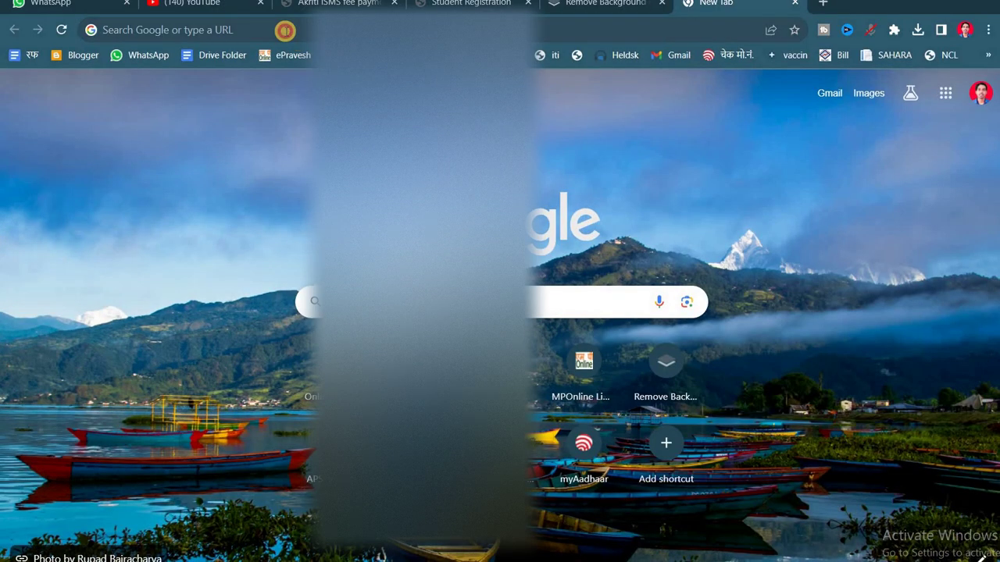
# - Search Google for 'isms mponline' and open the ISMS portal home page from the results
pyautogui.click(268, 17)
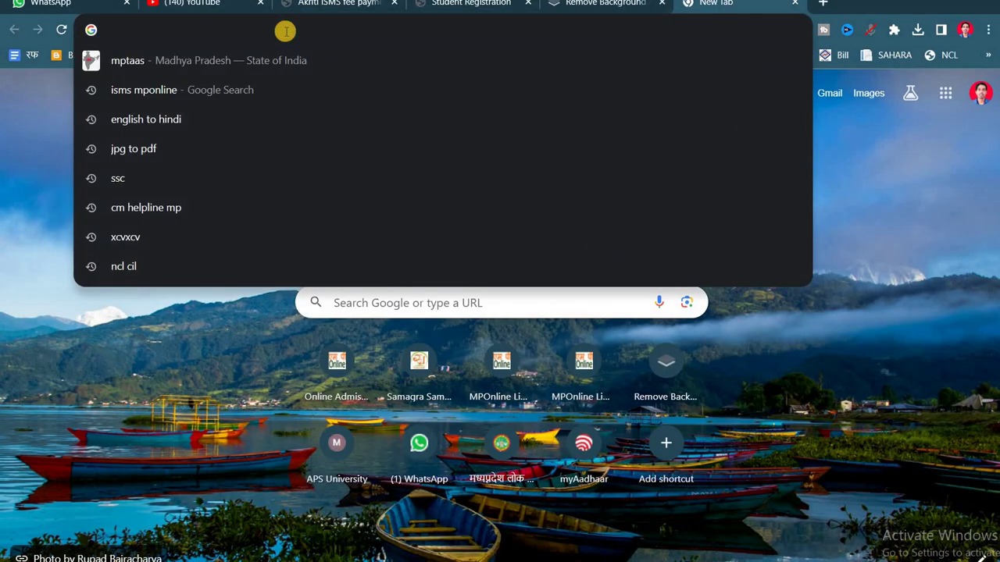
pyautogui.write('is')
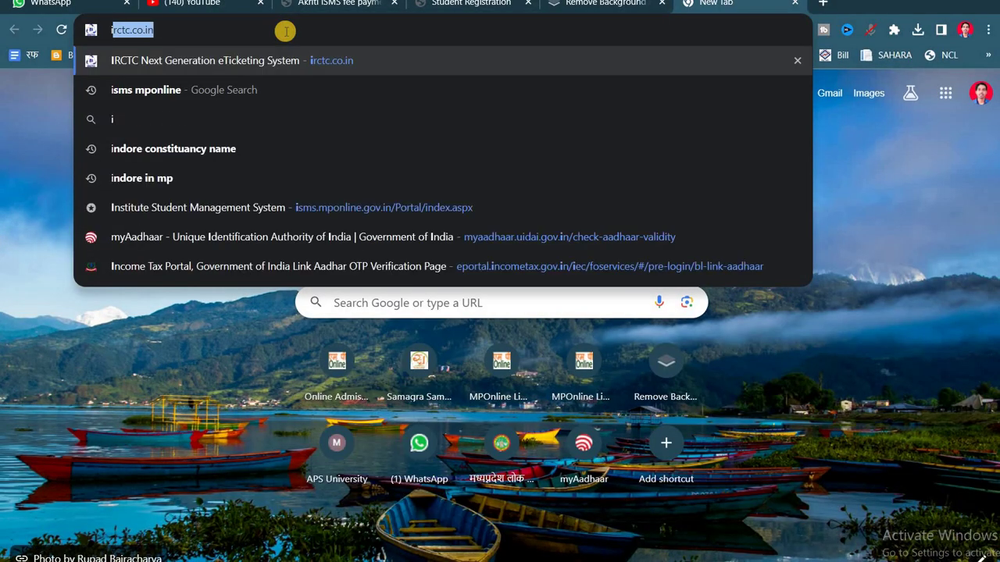
pyautogui.click(220, 94)
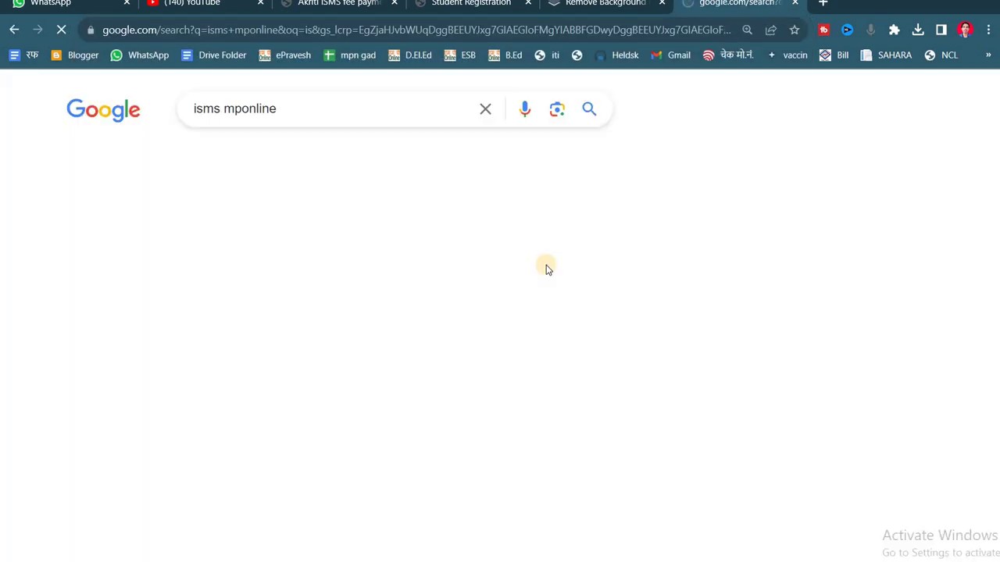
pyautogui.click(320, 328)
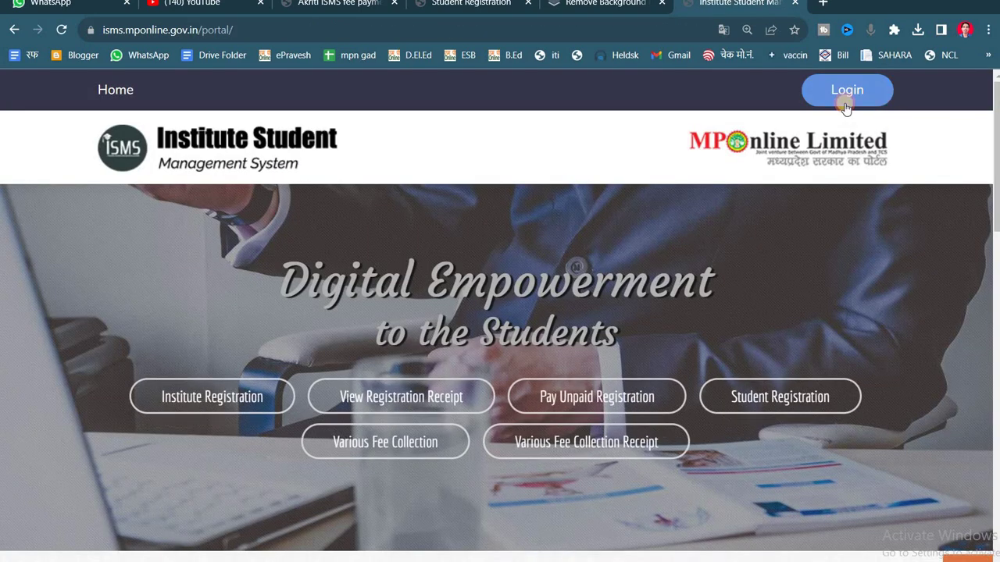
# - Sign in as a Student with captcha answer 10, then zoom the page out to 110%
pyautogui.click(845, 92)
pyautogui.click(684, 395)
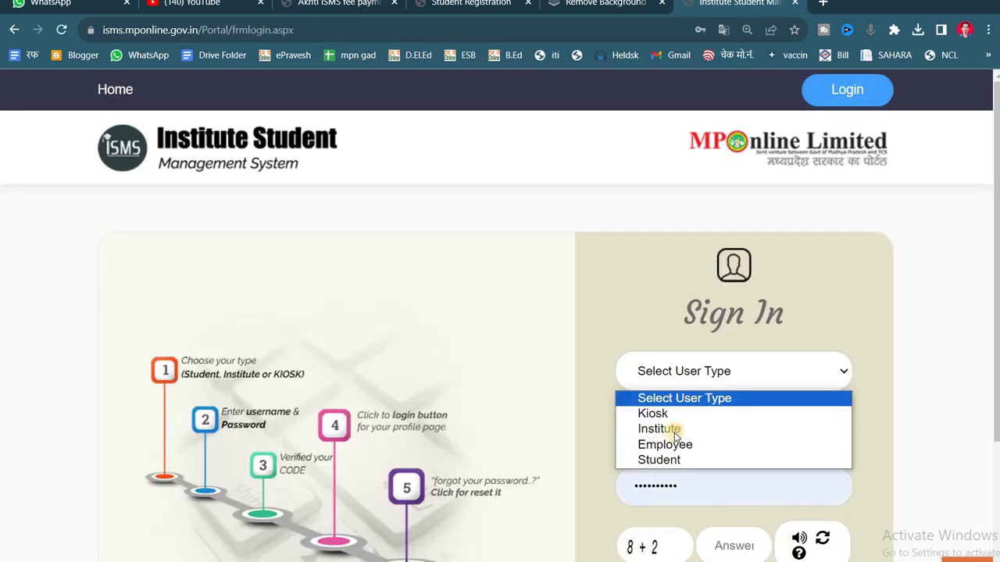
pyautogui.click(680, 461)
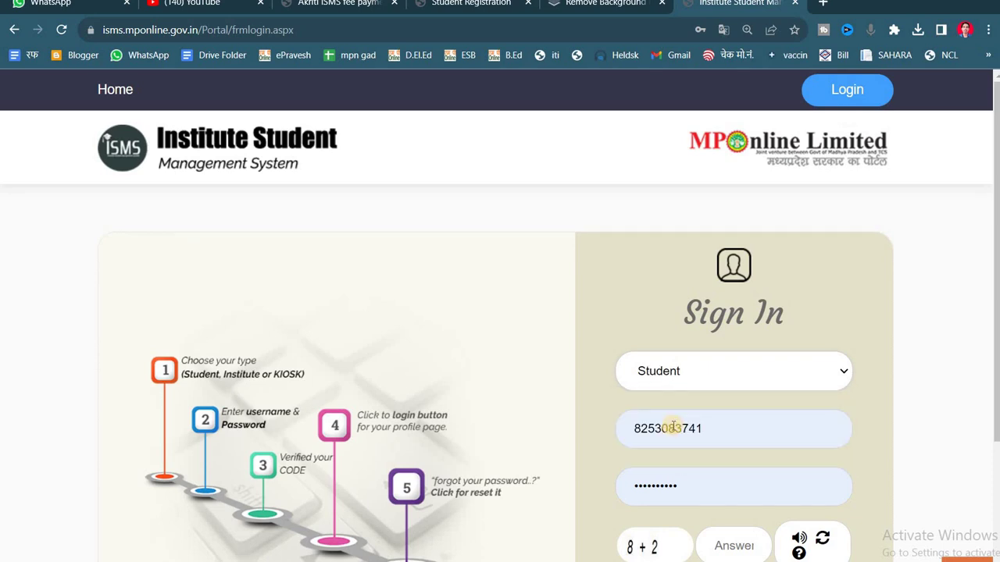
pyautogui.scroll(-2, 720, 462)
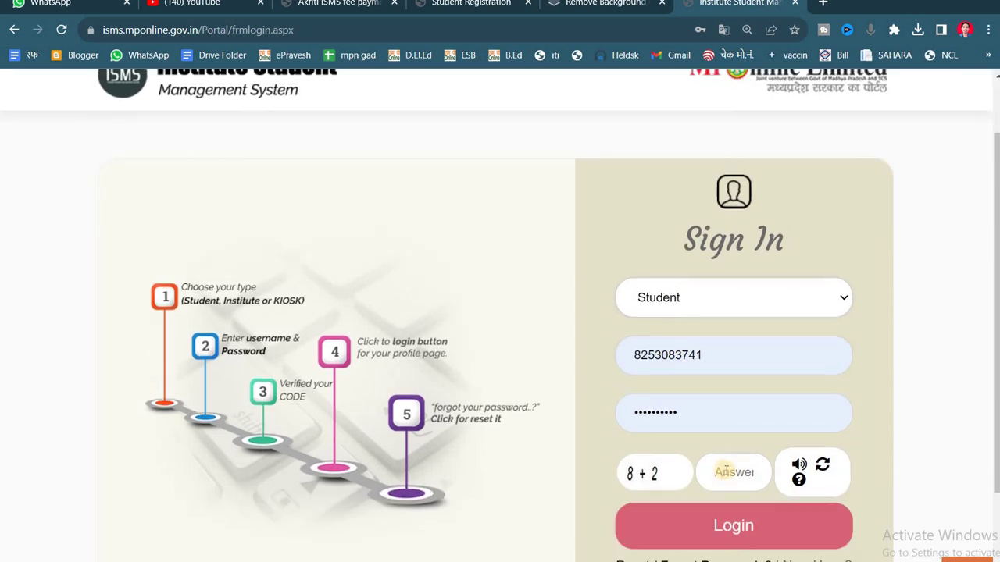
pyautogui.scroll(2, 717, 453)
pyautogui.scroll(-2, 716, 452)
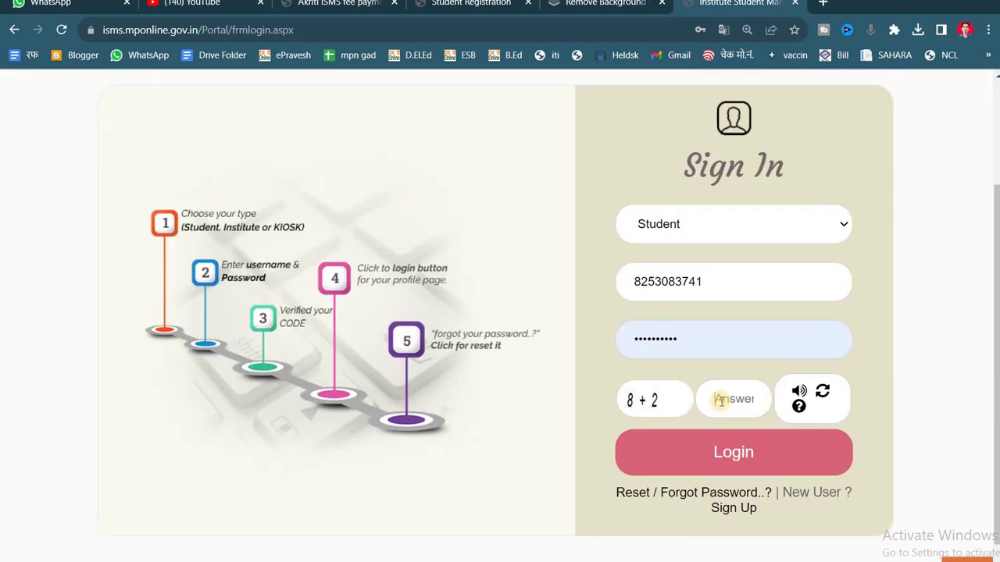
pyautogui.write('10')
pyautogui.click(730, 450)
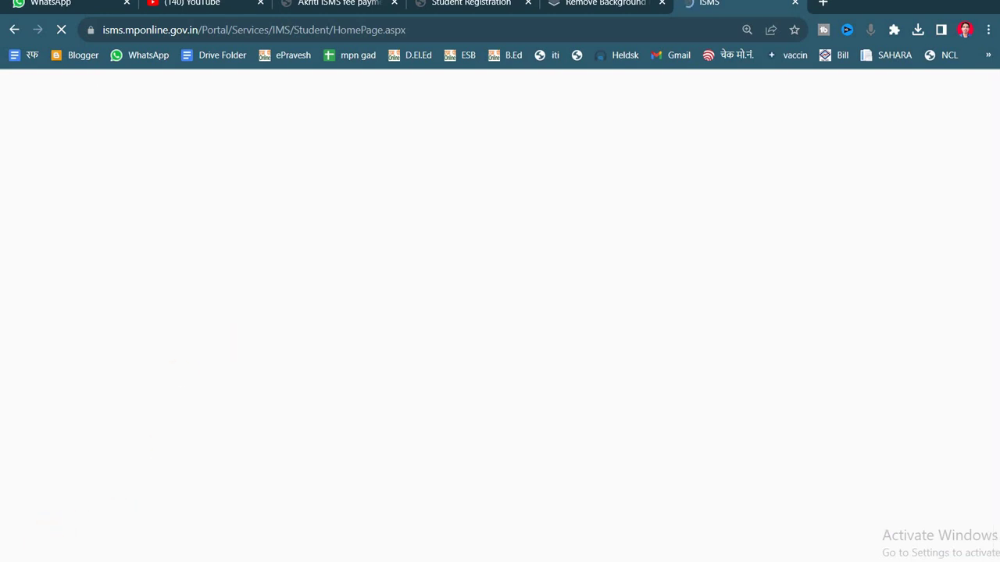
pyautogui.hotkey('ctrl', '-')
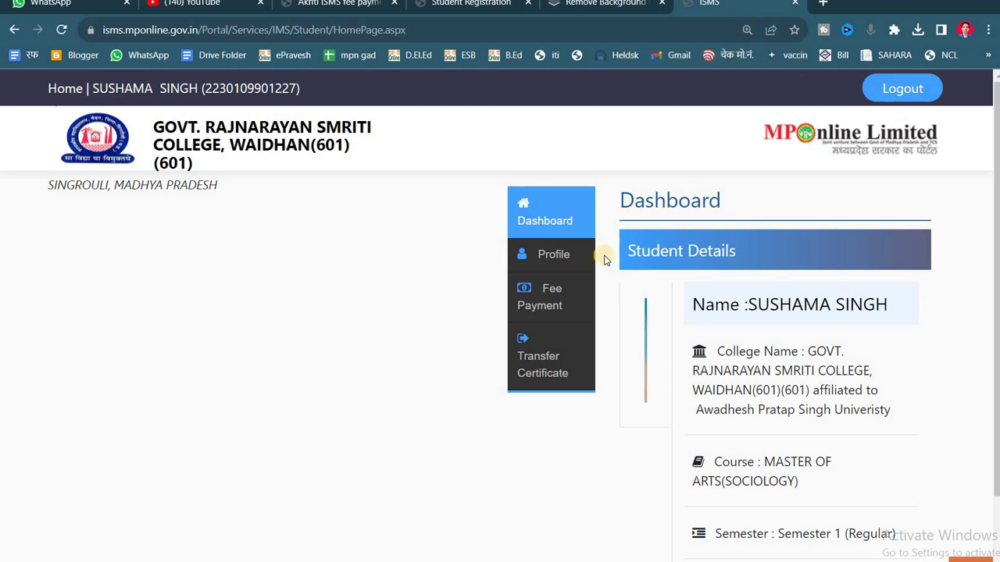
# - Reset the zoom to 100% and go to Fee Payment > Available Services
pyautogui.click(547, 305)
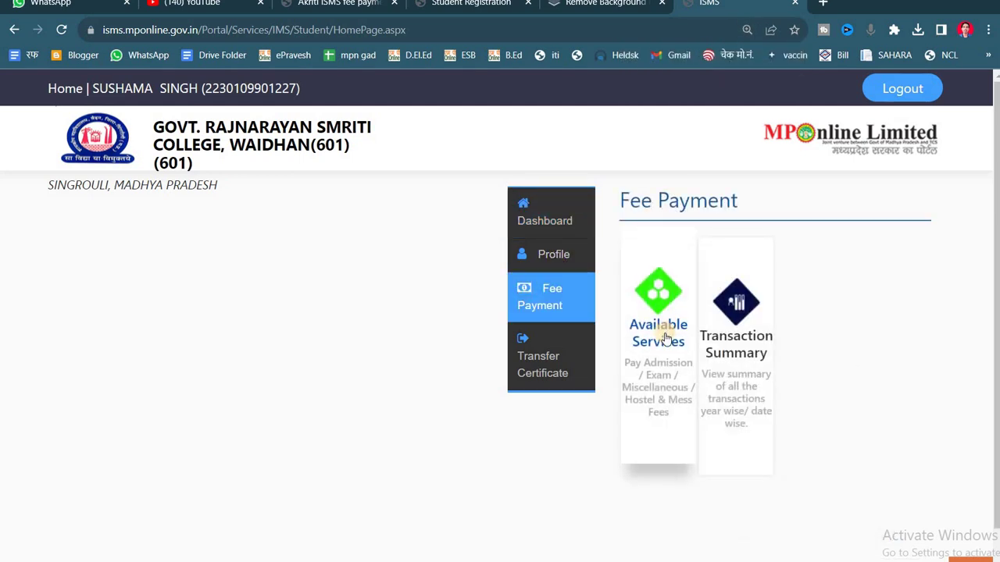
pyautogui.hotkey('ctrl', '-')
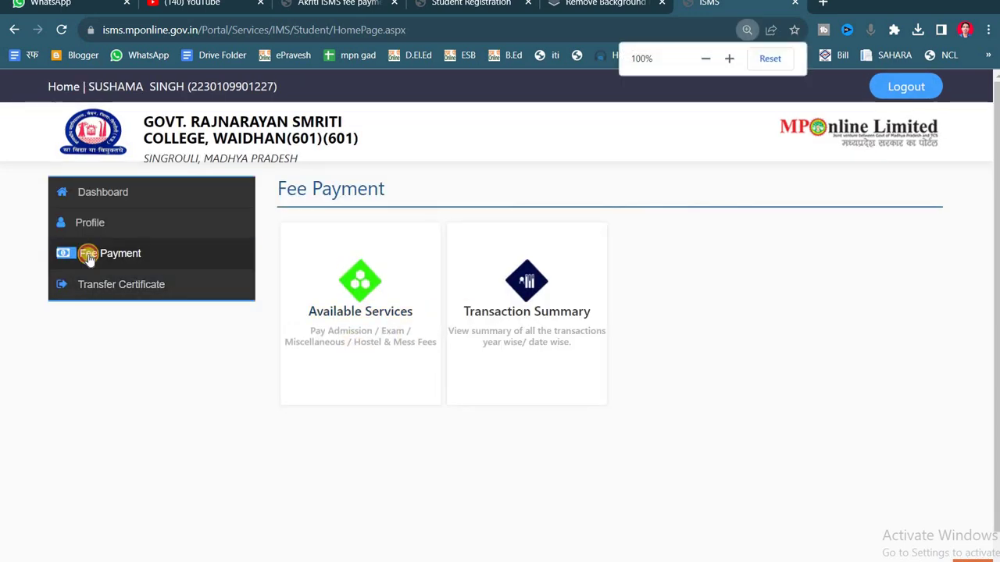
pyautogui.click(84, 252)
pyautogui.click(349, 299)
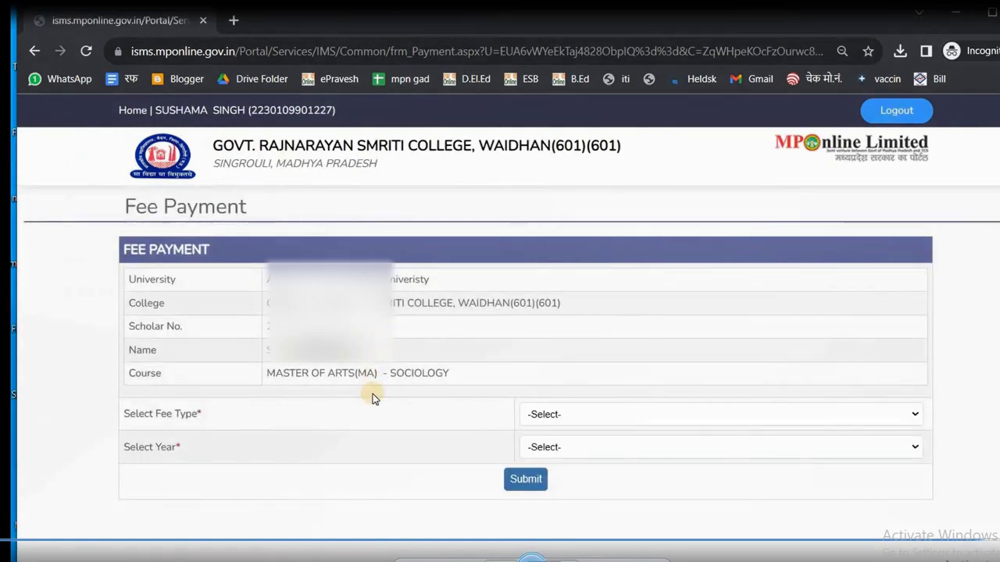
# - Submit ADMISSION fee type for Year 1 and dismiss the 'Fee not created yet' alert
pyautogui.click(578, 414)
pyautogui.click(578, 444)
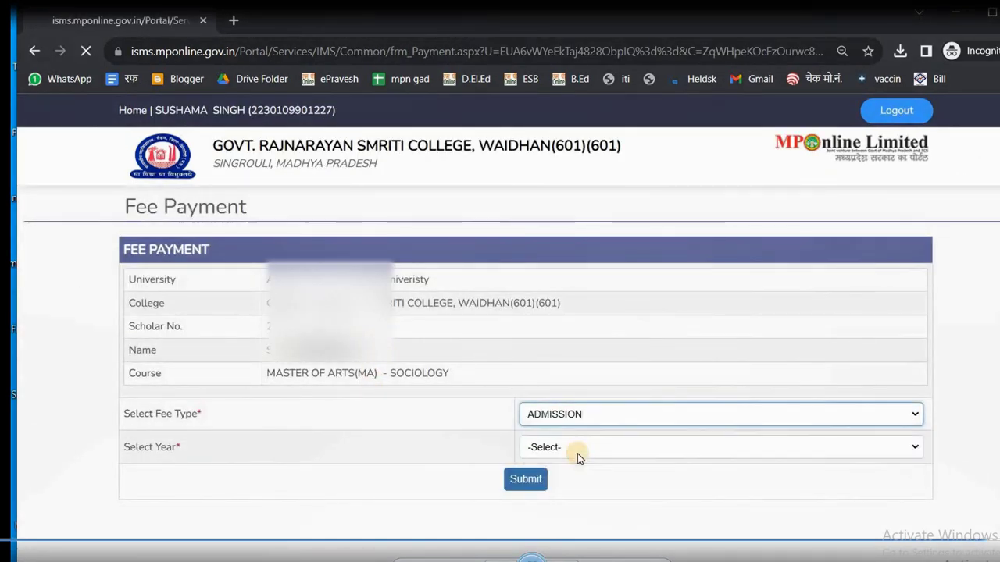
pyautogui.click(578, 453)
pyautogui.click(572, 477)
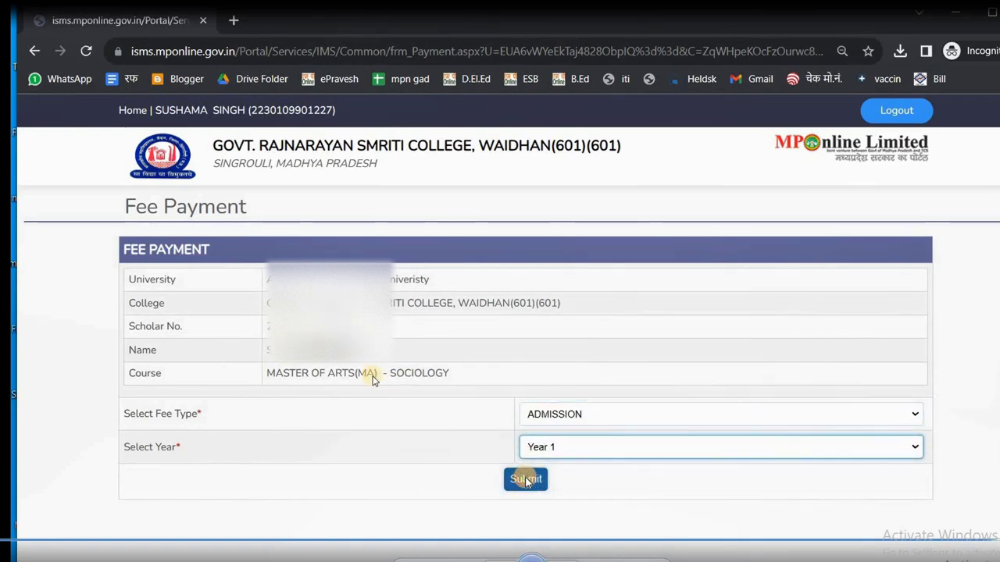
pyautogui.click(526, 479)
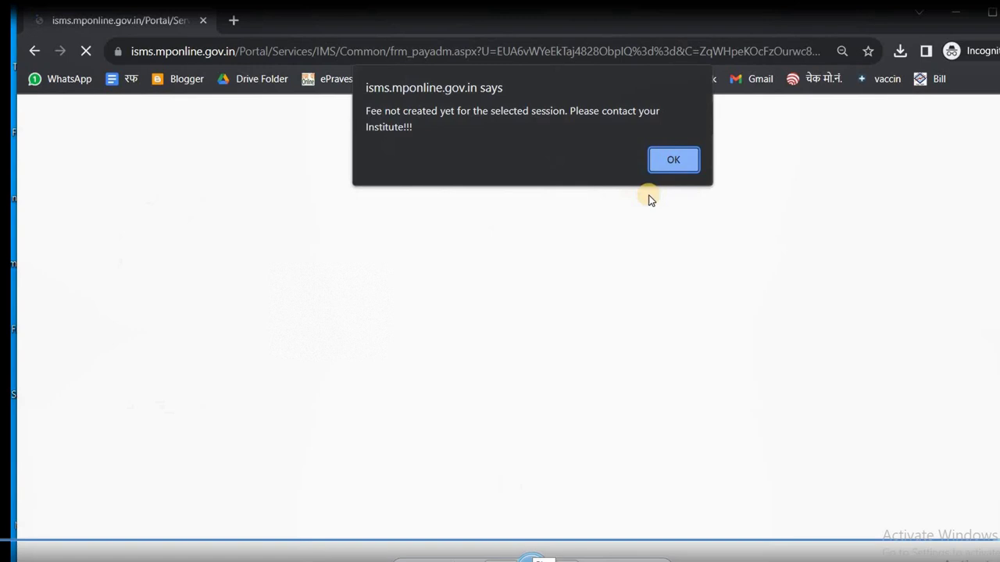
pyautogui.click(670, 160)
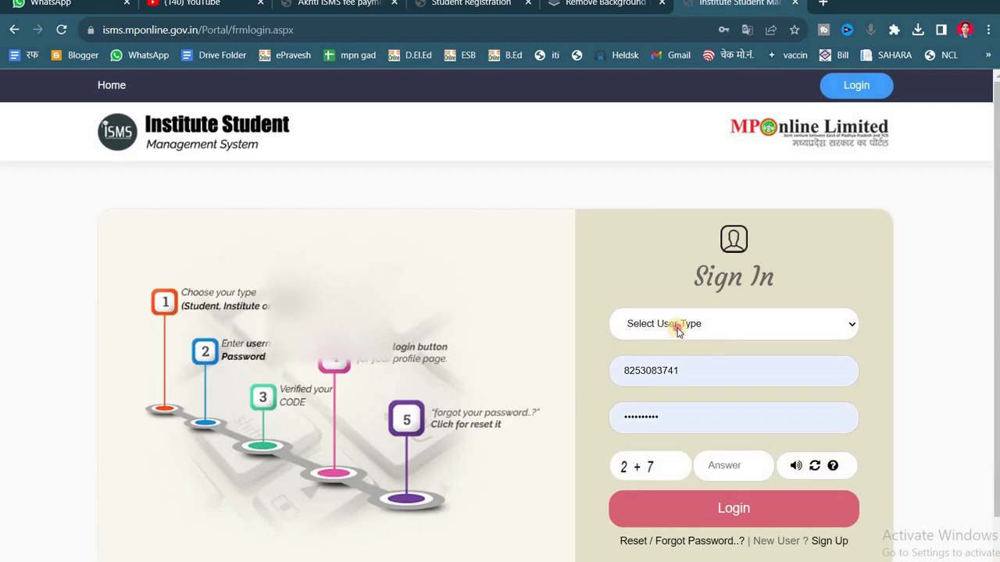
# - Sign in again as a Student, replacing the prefilled username
pyautogui.click(664, 324)
pyautogui.click(648, 396)
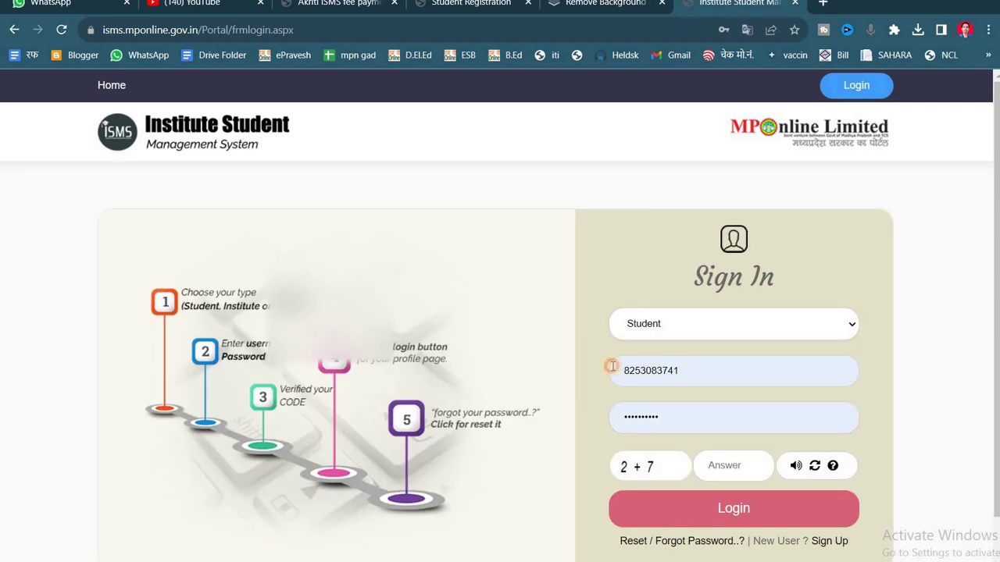
pyautogui.hotkey('ctrl', 'a')
pyautogui.write('8878')
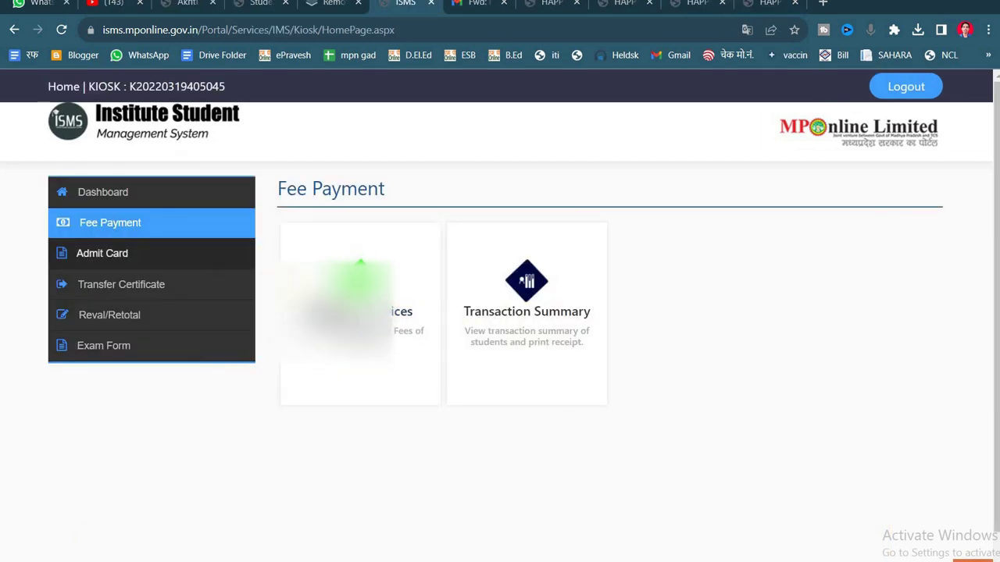
# - Find the student by Awadhesh Pratap Singh University, GOVT. RAJNARAYAN SMRITI COLLEGE, WAIDHAN and date of birth
pyautogui.click(360, 270)
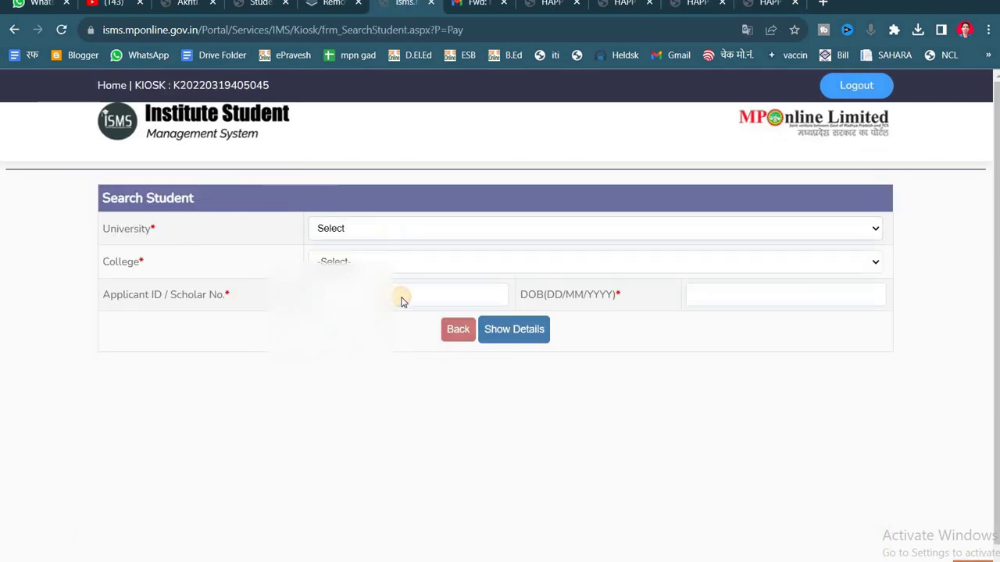
pyautogui.click(401, 228)
pyautogui.click(401, 258)
pyautogui.click(379, 262)
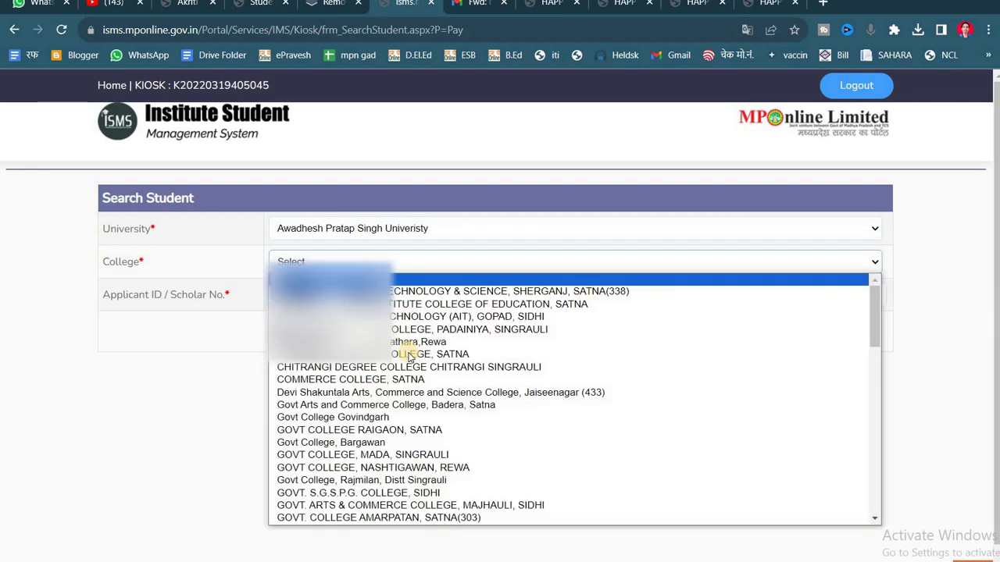
pyautogui.scroll(-5, 408, 356)
pyautogui.scroll(-3, 446, 393)
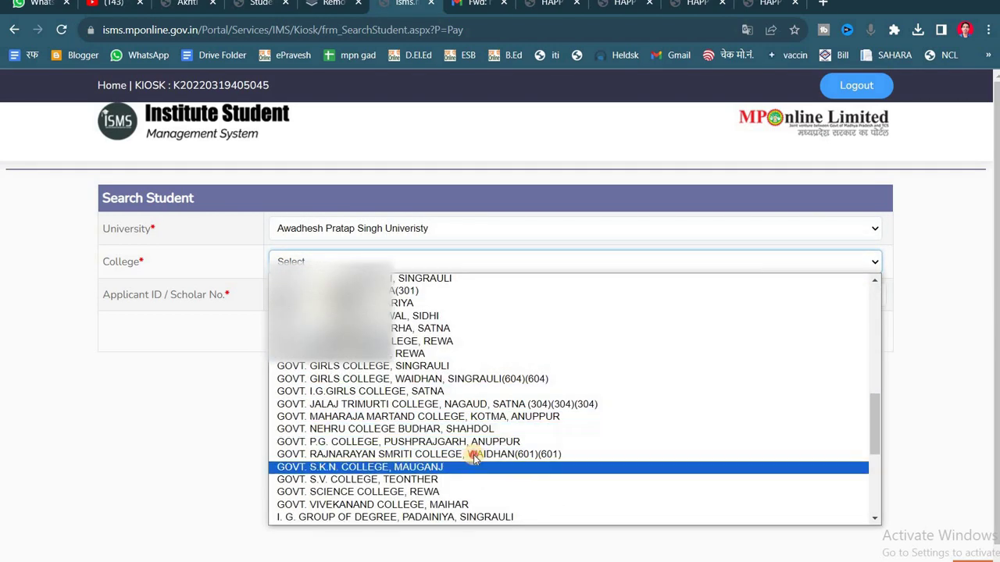
pyautogui.click(475, 454)
pyautogui.click(711, 295)
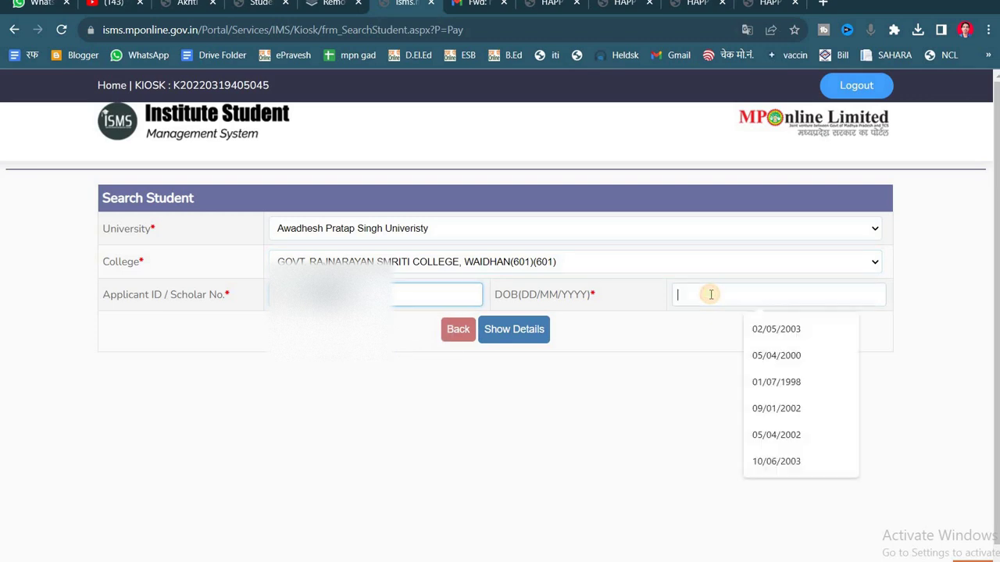
pyautogui.write('15/06')
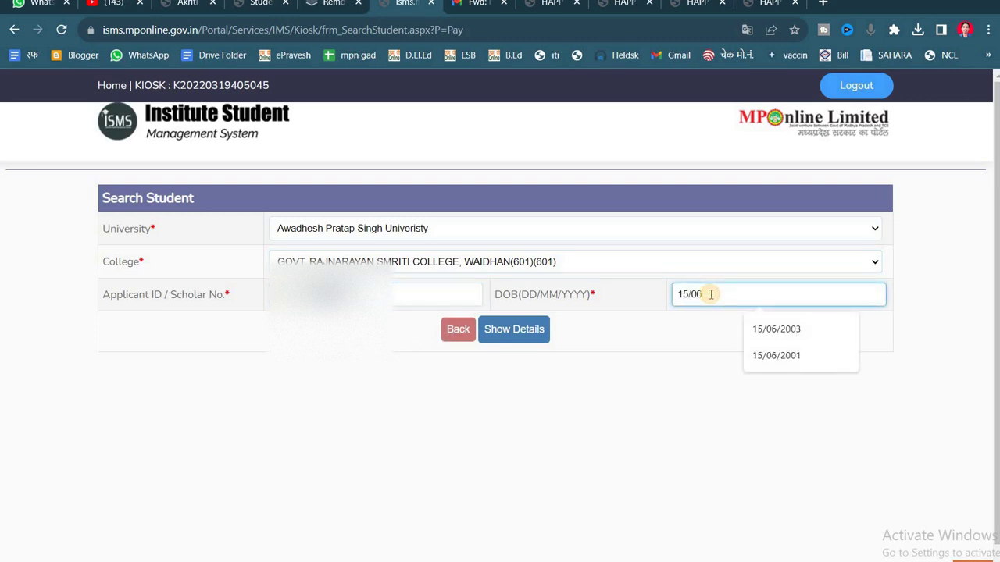
pyautogui.write('/2001')
pyautogui.click(517, 318)
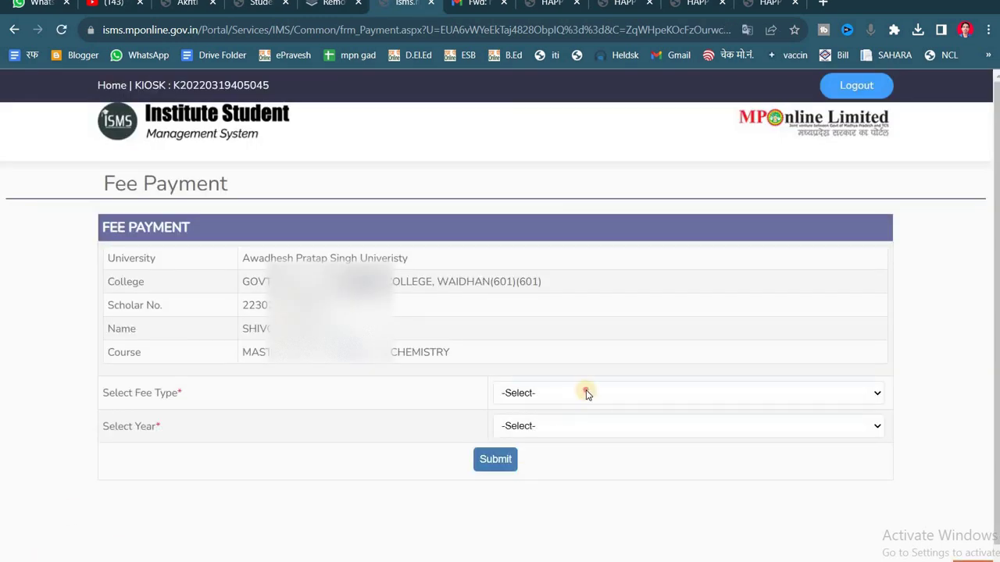
# - Choose ADMISSION as the fee type and Year 1 as the year
pyautogui.click(585, 393)
pyautogui.click(569, 424)
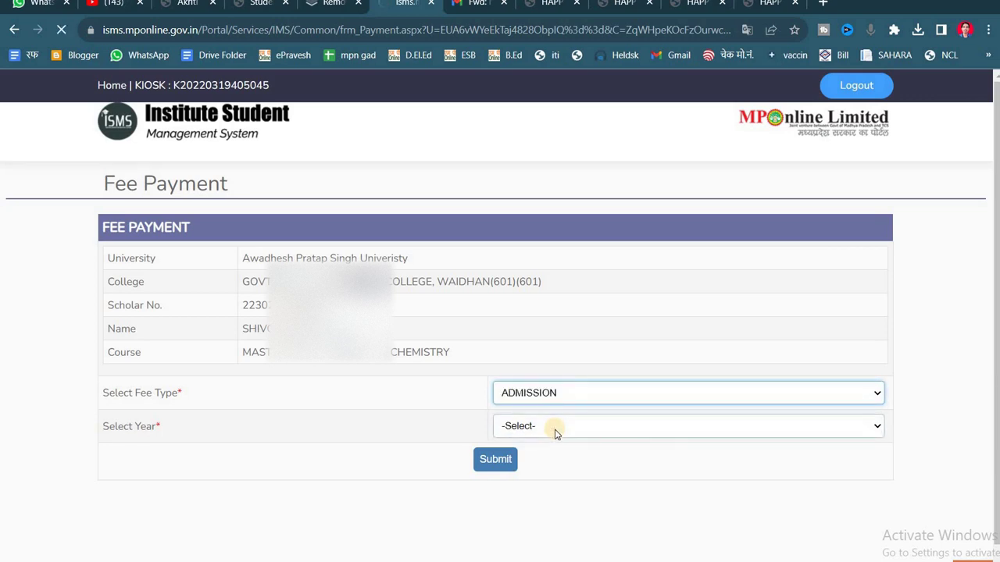
pyautogui.click(552, 436)
pyautogui.click(551, 458)
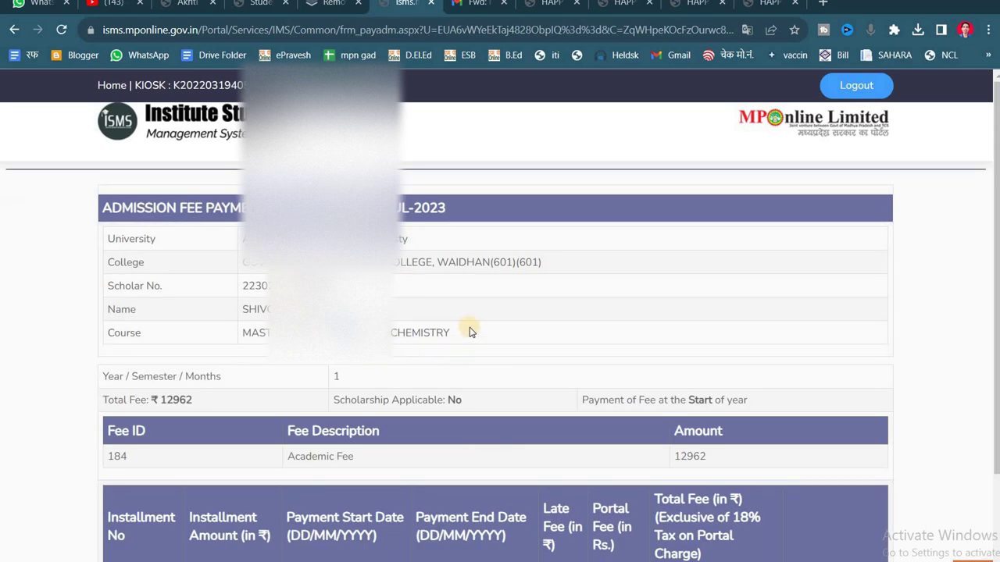
# - Review the installment table, highlighting the ₹12962 total and first installment's dates
pyautogui.scroll(-2, 469, 332)
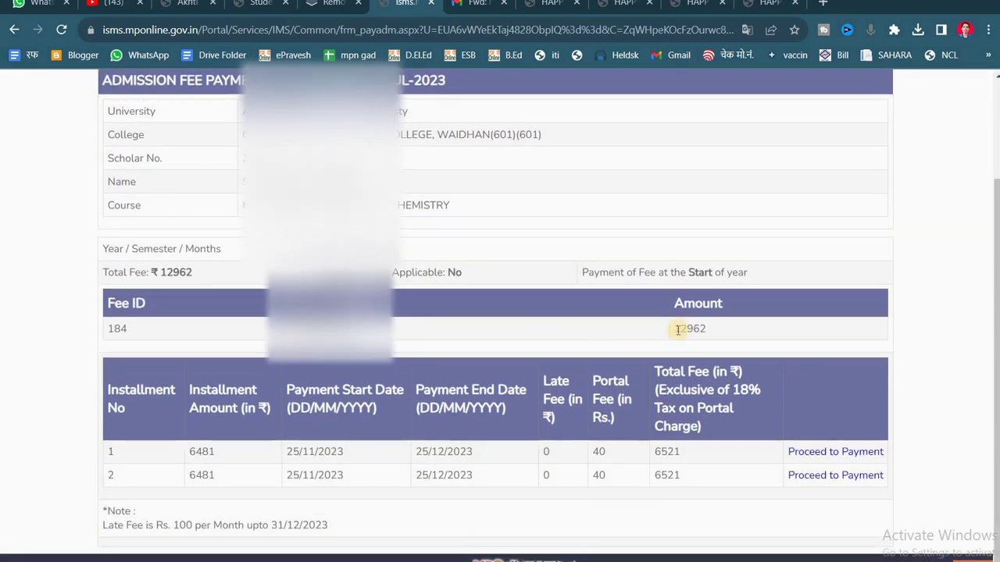
pyautogui.moveTo(676, 329); pyautogui.dragTo(706, 329)
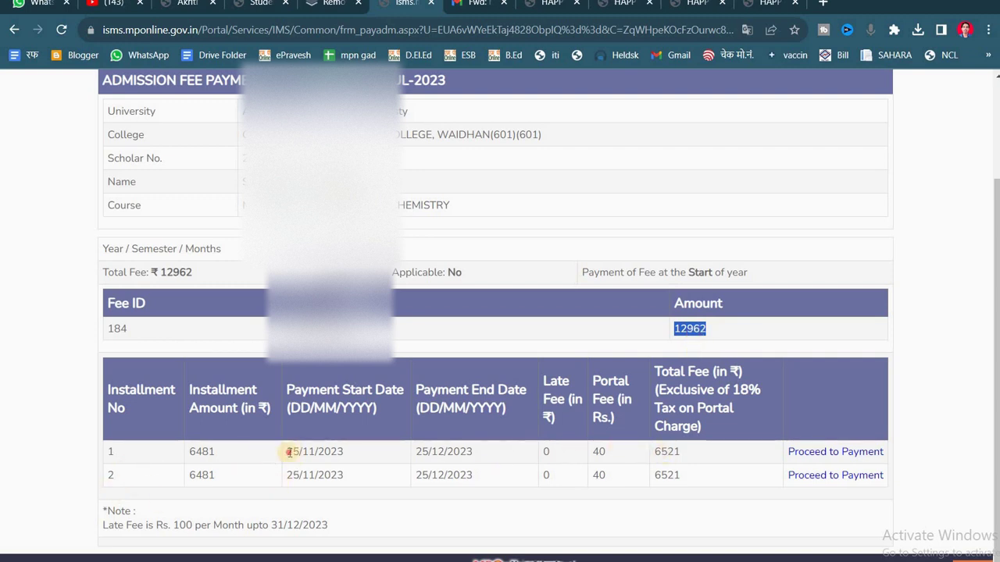
pyautogui.moveTo(520, 448); pyautogui.dragTo(664, 449)
pyautogui.click(669, 454)
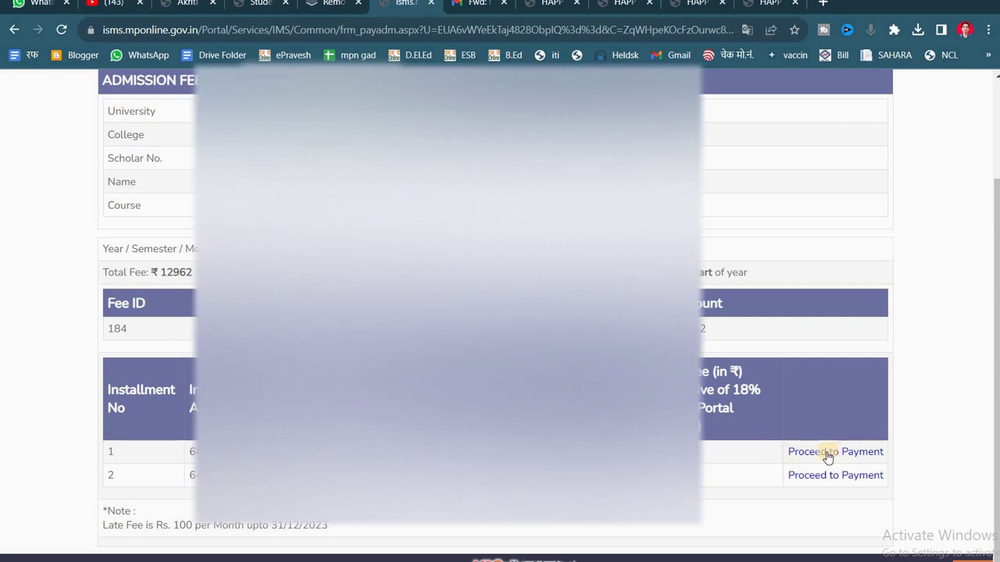
# - Review the saved fee receipt PDF, then return to ISMS and open the Hindi fee notice image
pyautogui.click(188, 5)
pyautogui.scroll(3, 496, 336)
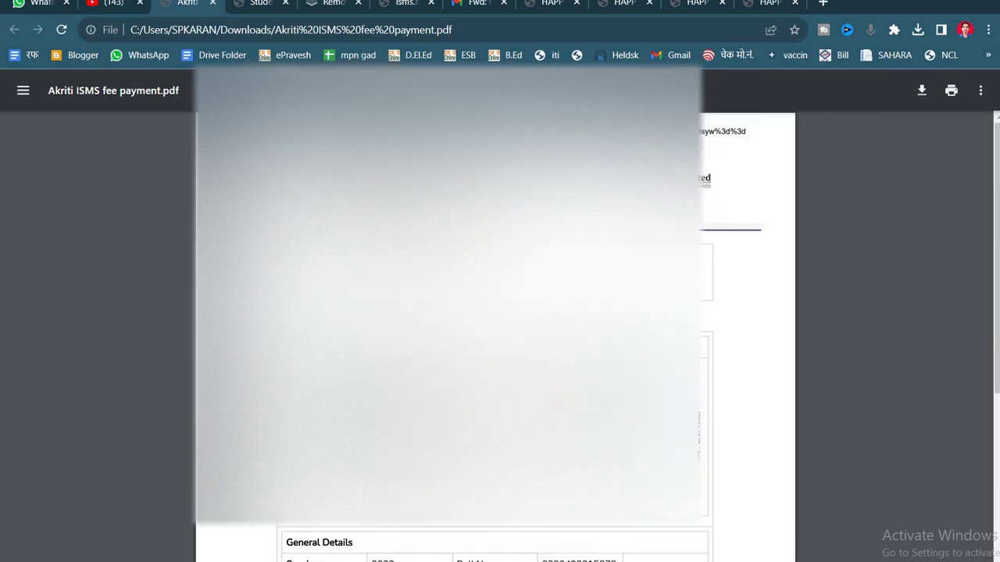
pyautogui.scroll(2, 495, 336)
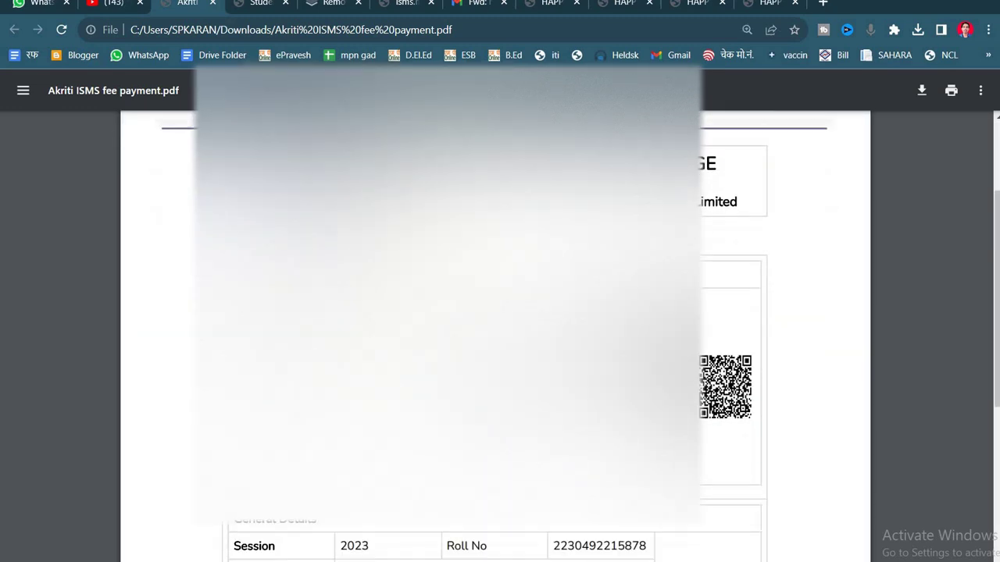
pyautogui.scroll(-4, 495, 336)
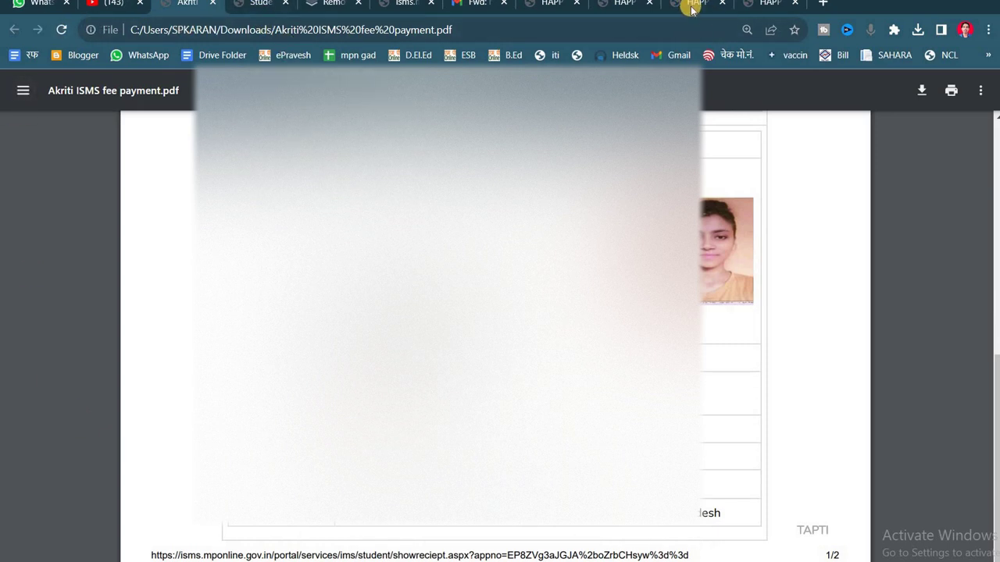
pyautogui.click(407, 7)
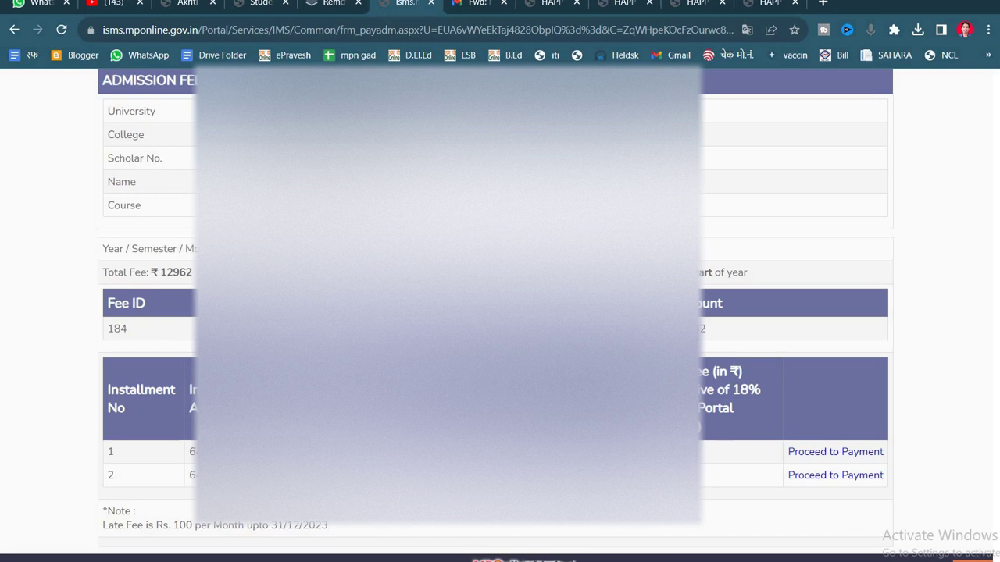
pyautogui.click(306, 544)
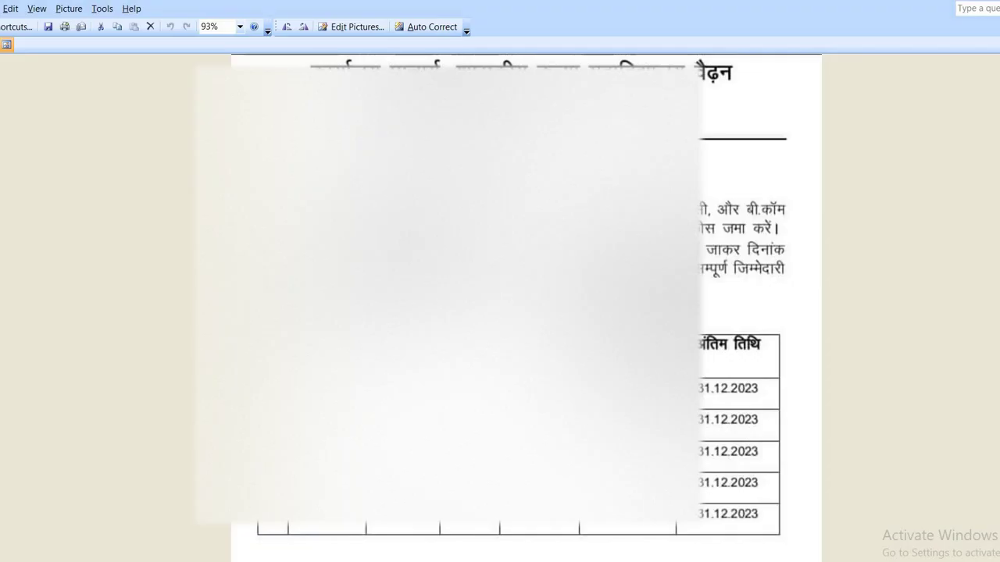